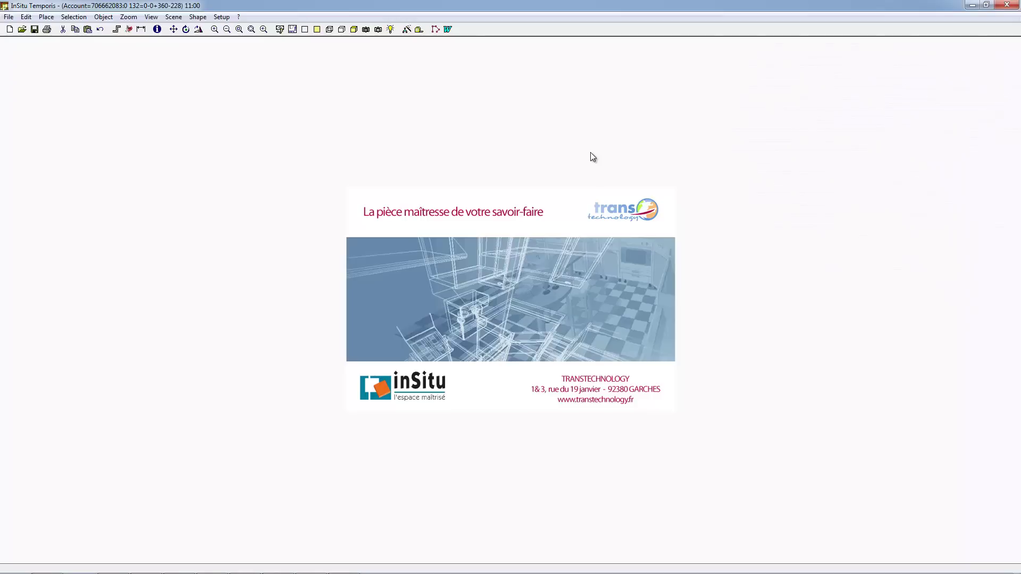
Load the EXEMPLE 1 kitchen scene from the list of saved scenes
{"action": "left_click", "coordinate": [22, 29]}
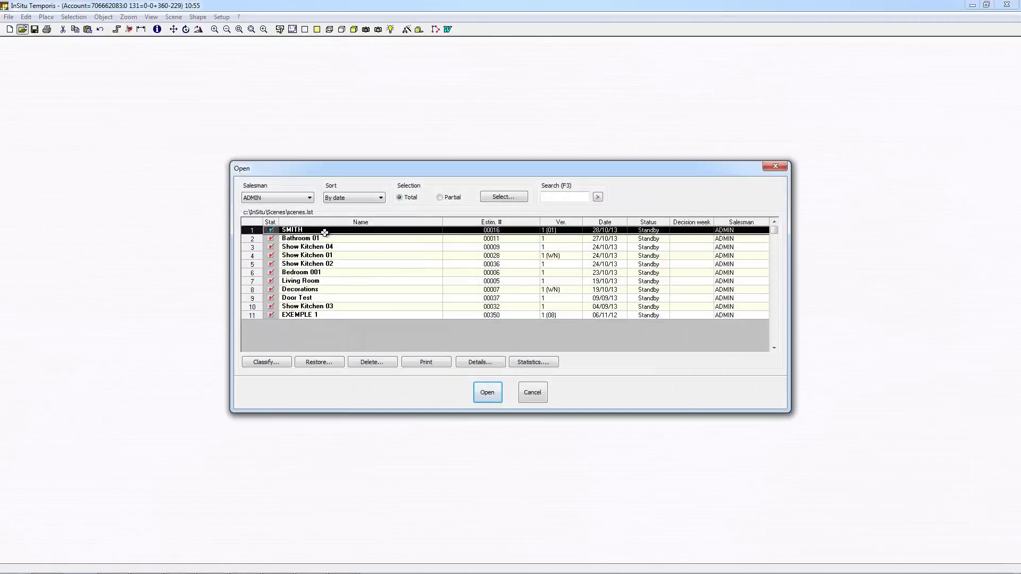
{"action": "double_click", "coordinate": [311, 315]}
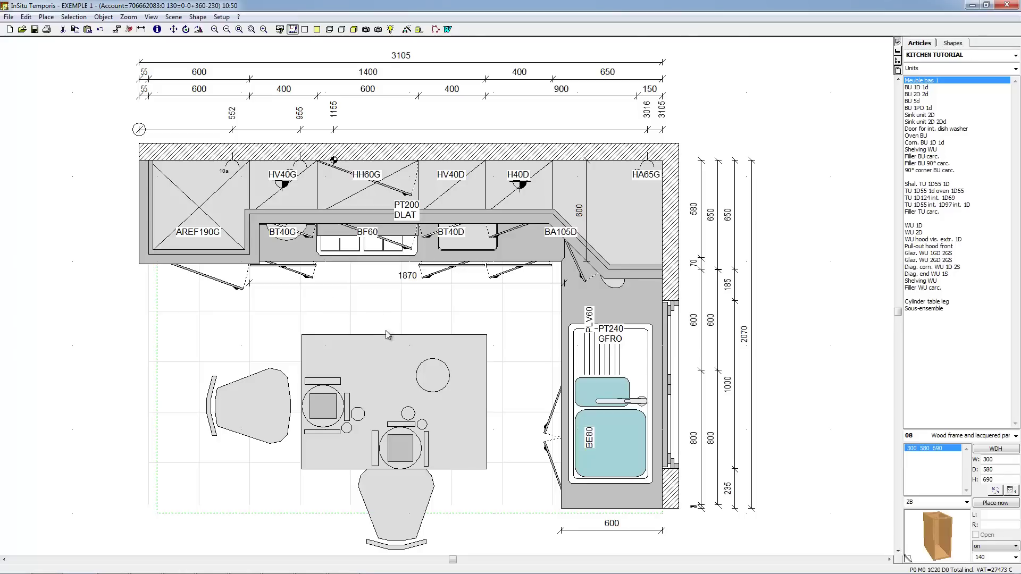
Inspect the dining table, two chairs, place setting and carafe, then clear the selection
{"action": "left_click", "coordinate": [379, 349]}
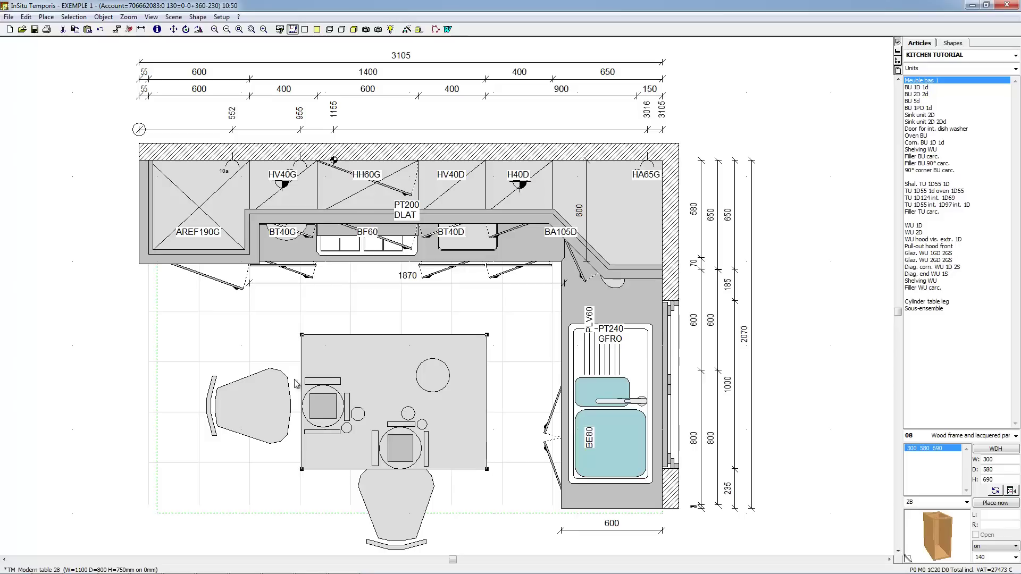
{"action": "left_click", "coordinate": [269, 394]}
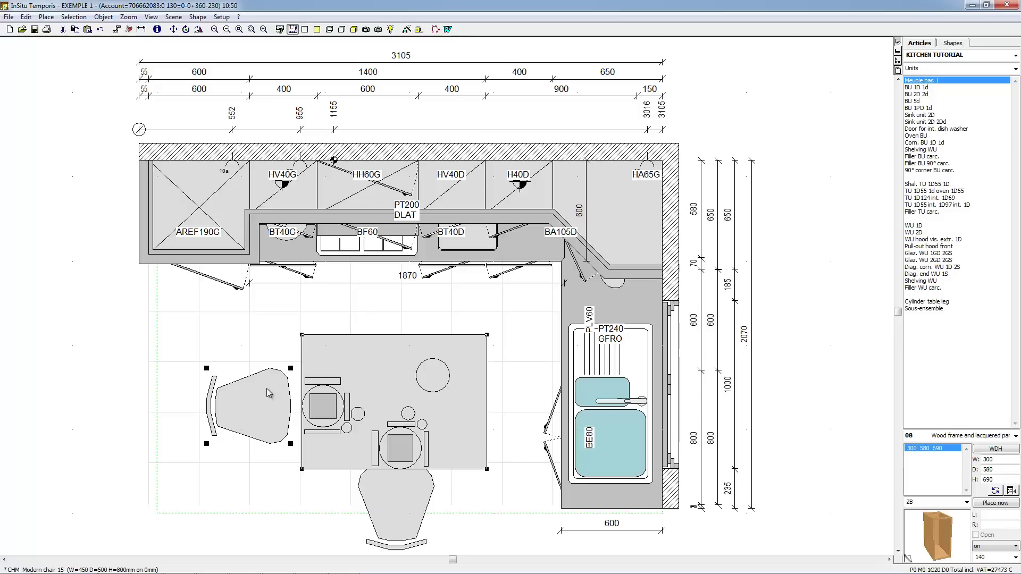
{"action": "left_click", "coordinate": [391, 492]}
{"action": "left_click", "coordinate": [398, 446]}
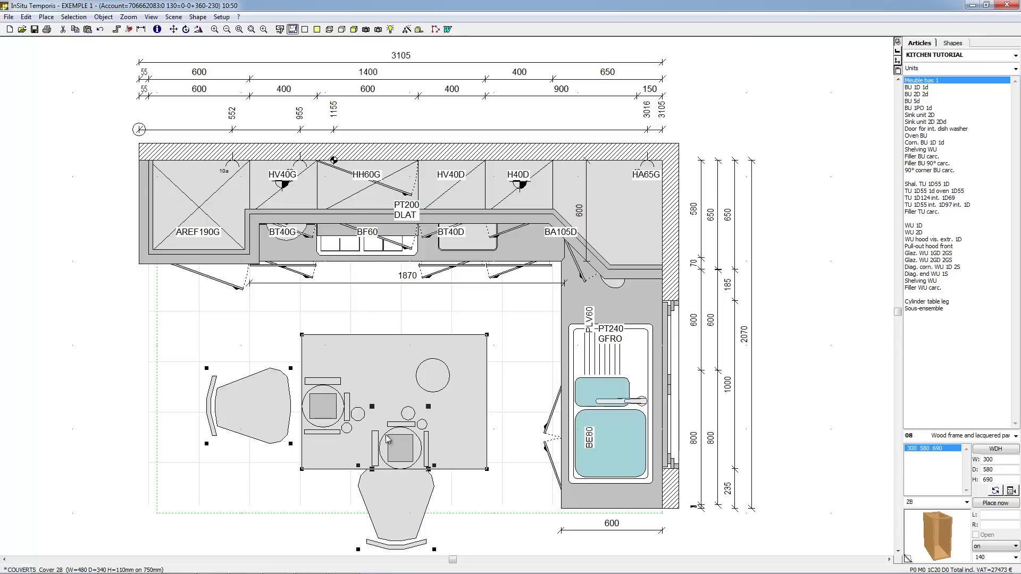
{"action": "left_click", "coordinate": [436, 373]}
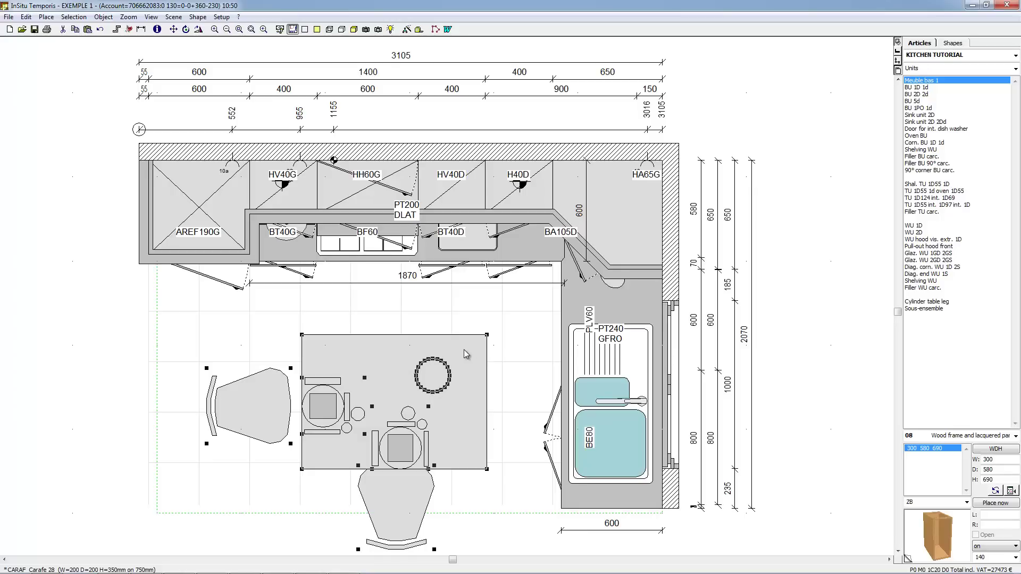
{"action": "left_click", "coordinate": [94, 428]}
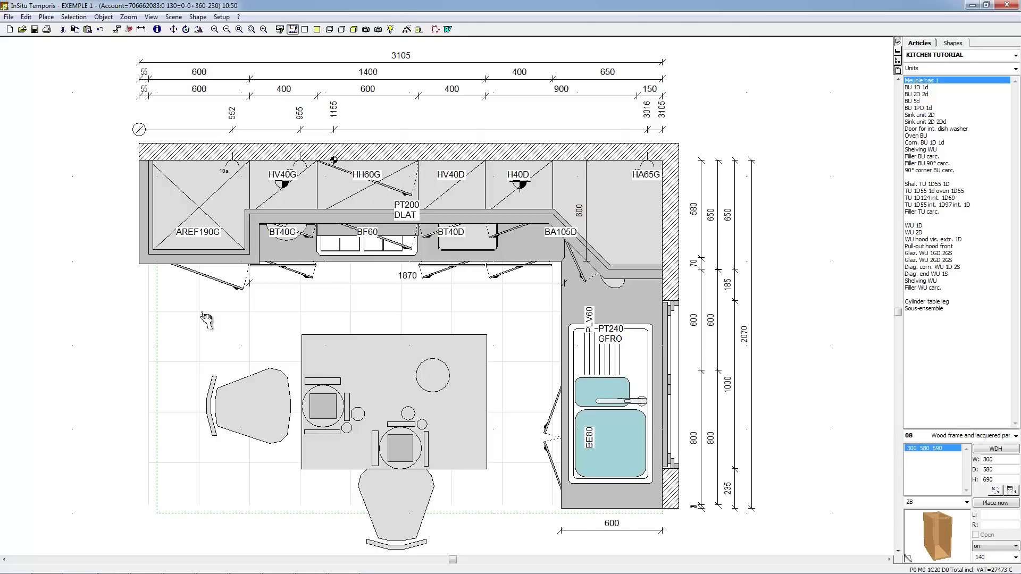
Box-select the dining set, rotate it 180° while dragging, and drop it lower left
{"action": "mouse_move", "coordinate": [204, 313]}
{"action": "left_mouse_down"}
{"action": "mouse_move", "coordinate": [236, 367]}
{"action": "mouse_move", "coordinate": [379, 475]}
{"action": "mouse_move", "coordinate": [511, 553]}
{"action": "left_mouse_up"}
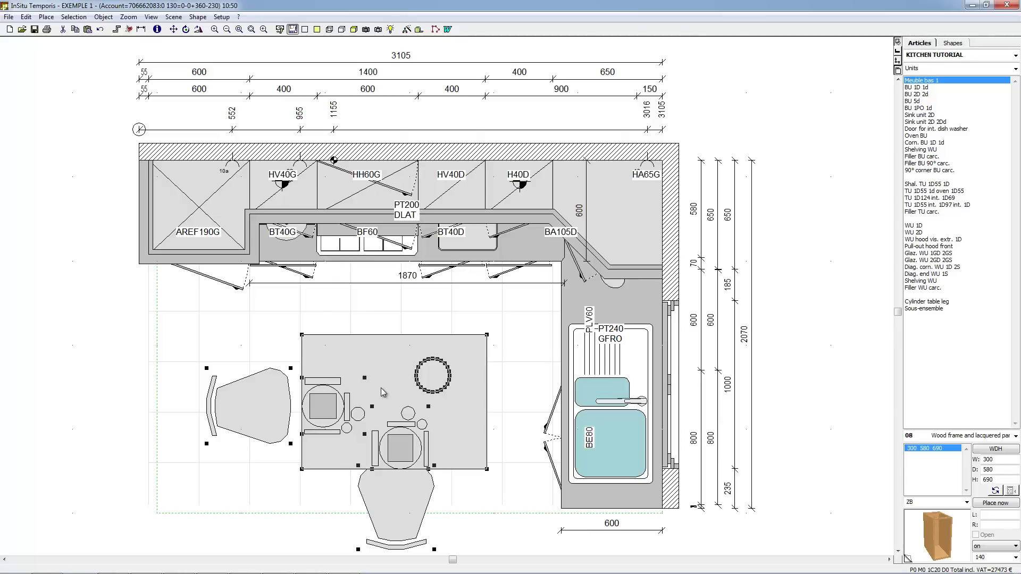
{"action": "left_click_drag", "start_coordinate": [381, 388], "coordinate": [318, 355]}
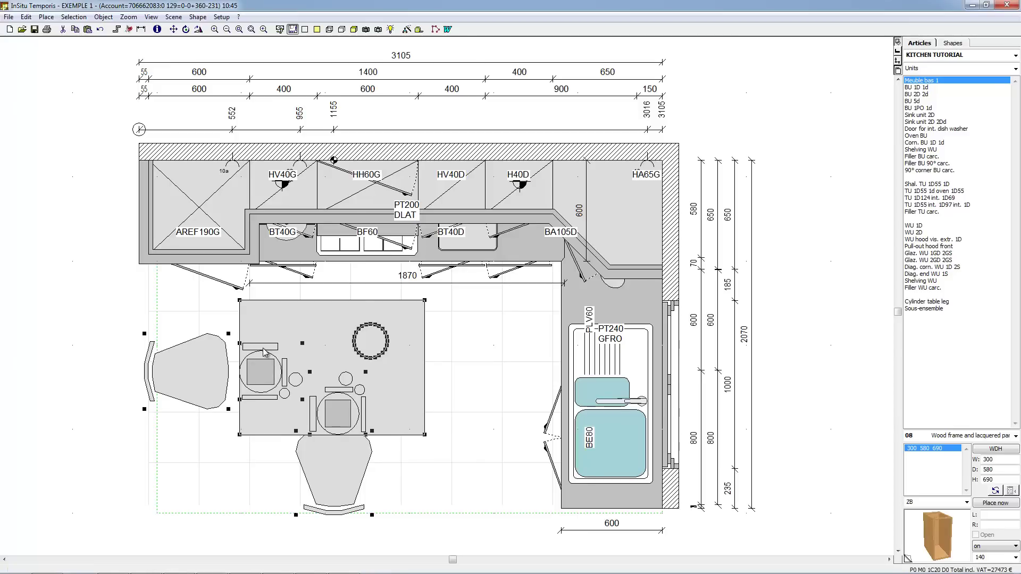
{"action": "left_click_drag", "start_coordinate": [292, 325], "coordinate": [381, 319]}
{"action": "scroll", "coordinate": [344, 328], "scroll_direction": "down", "scroll_amount": 1}
{"action": "scroll", "coordinate": [343, 328], "scroll_direction": "down", "scroll_amount": 1}
{"action": "scroll", "coordinate": [344, 328], "scroll_direction": "down", "scroll_amount": 1}
{"action": "scroll", "coordinate": [344, 328], "scroll_direction": "down", "scroll_amount": 1}
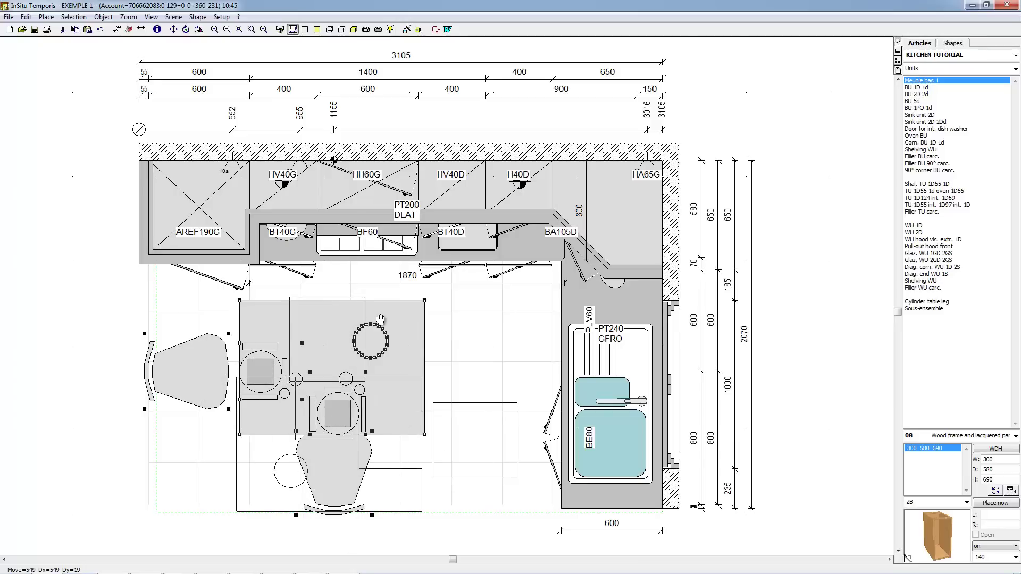
{"action": "left_click_drag", "start_coordinate": [380, 319], "coordinate": [380, 319]}
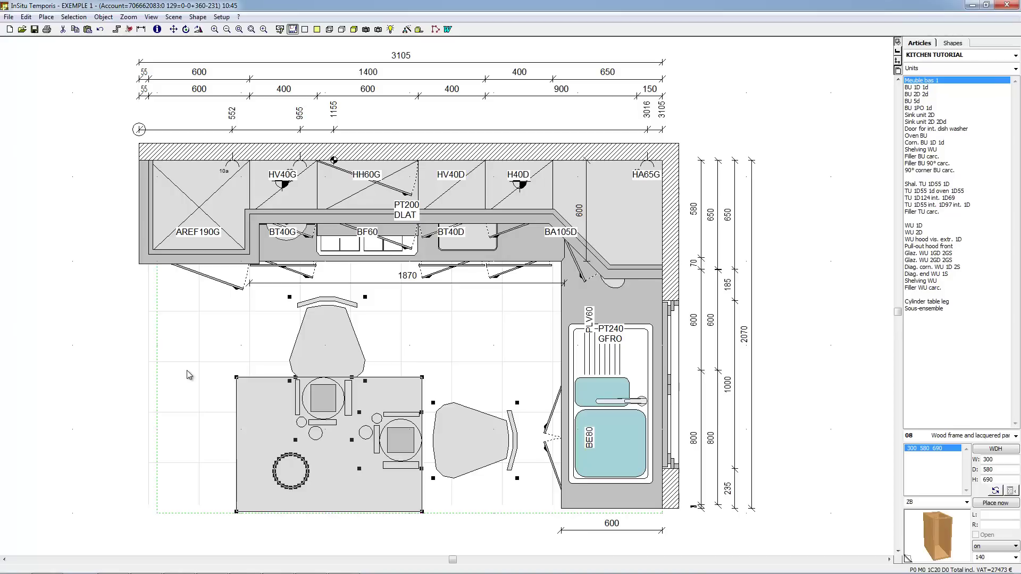
Move the table group exactly 200 mm to the left with Selection > Move
{"action": "left_click", "coordinate": [74, 17]}
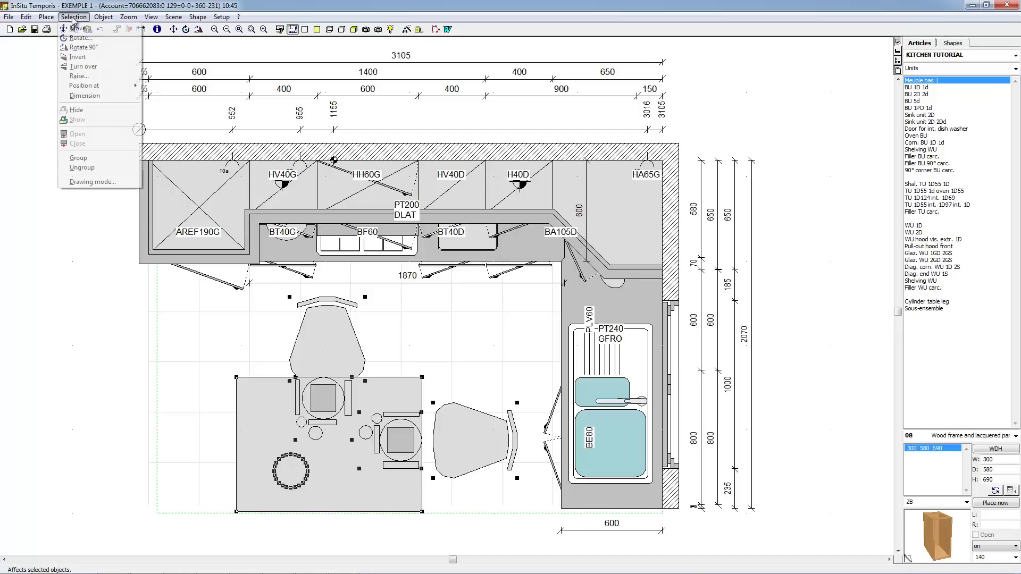
{"action": "left_click", "coordinate": [173, 30]}
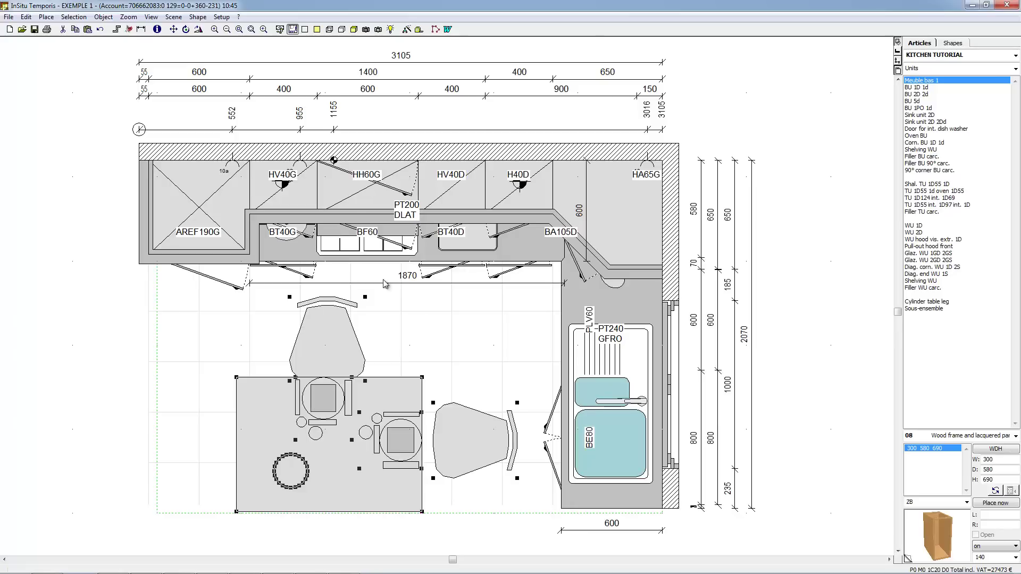
{"action": "left_click", "coordinate": [74, 17]}
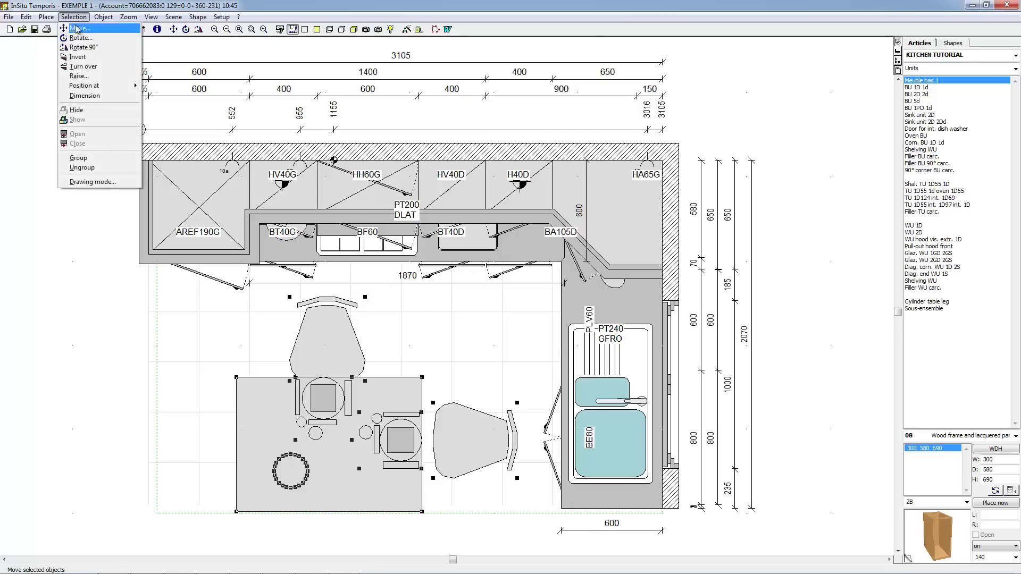
{"action": "left_click", "coordinate": [76, 28]}
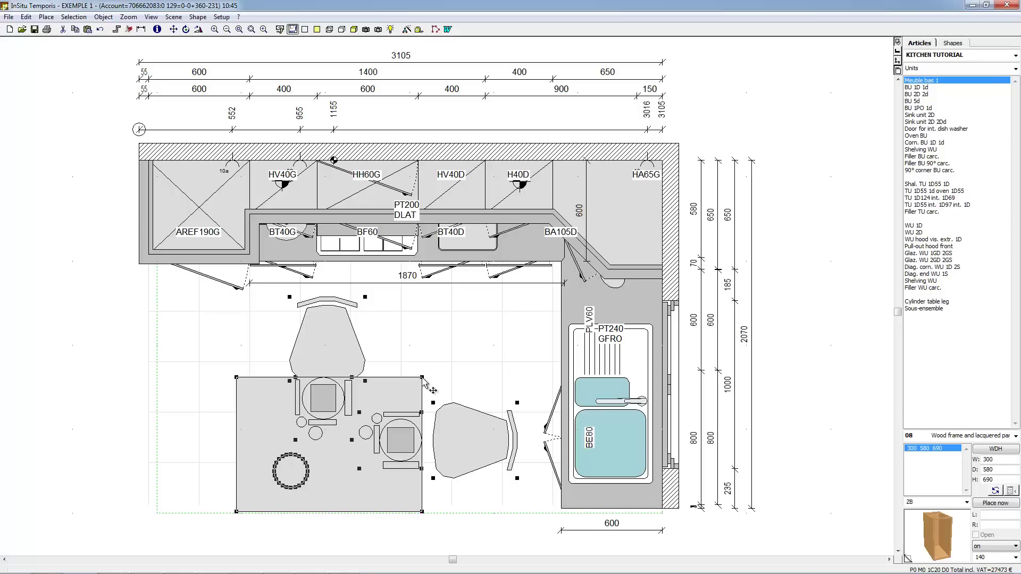
{"action": "mouse_move", "coordinate": [423, 379]}
{"action": "left_mouse_down"}
{"action": "mouse_move", "coordinate": [400, 323]}
{"action": "mouse_move", "coordinate": [403, 367]}
{"action": "mouse_move", "coordinate": [212, 372]}
{"action": "mouse_move", "coordinate": [396, 399]}
{"action": "mouse_move", "coordinate": [473, 389]}
{"action": "mouse_move", "coordinate": [442, 404]}
{"action": "mouse_move", "coordinate": [423, 380]}
{"action": "left_mouse_up"}
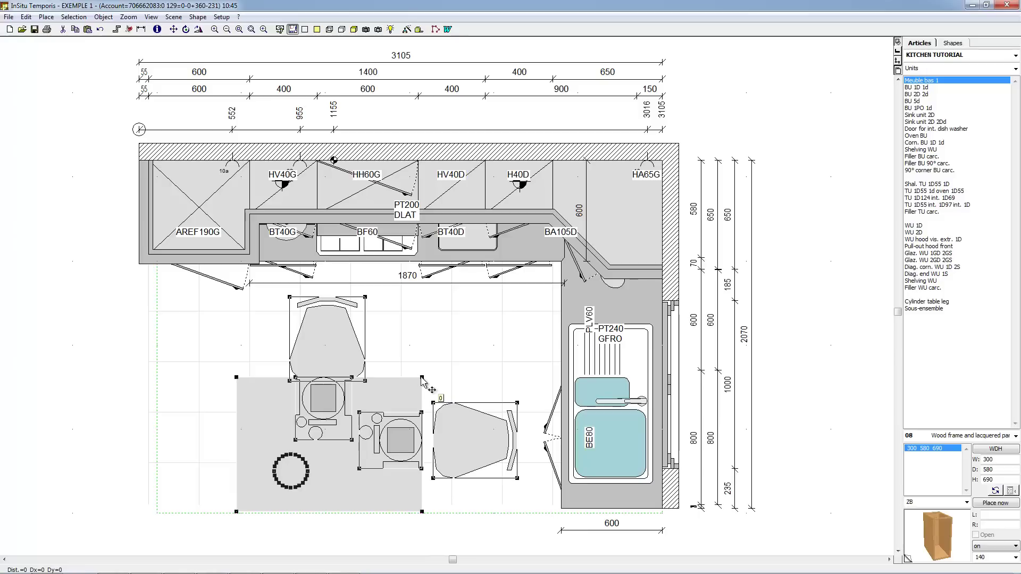
{"action": "left_click_drag", "start_coordinate": [422, 380], "coordinate": [236, 378]}
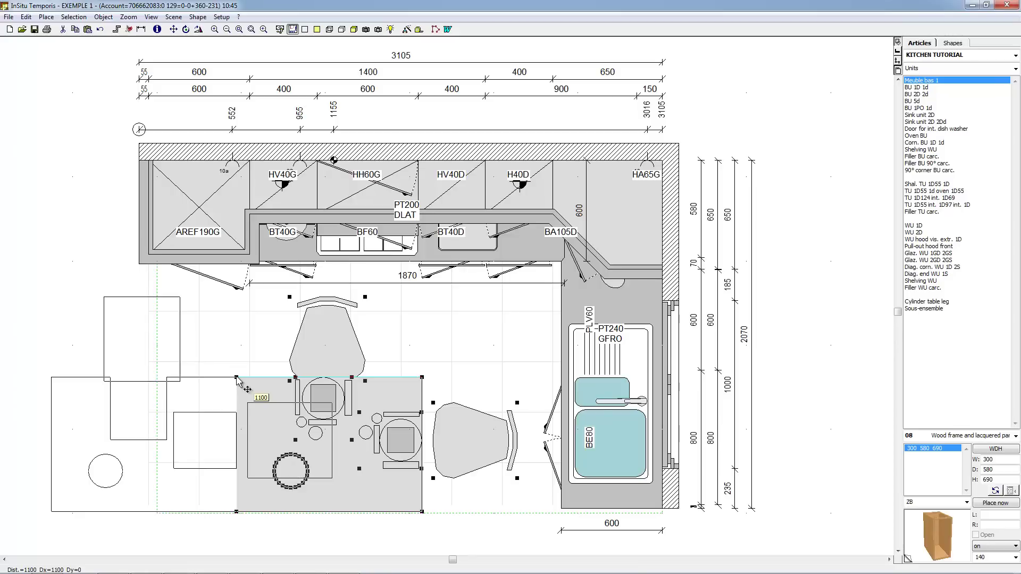
{"action": "right_click", "coordinate": [237, 379]}
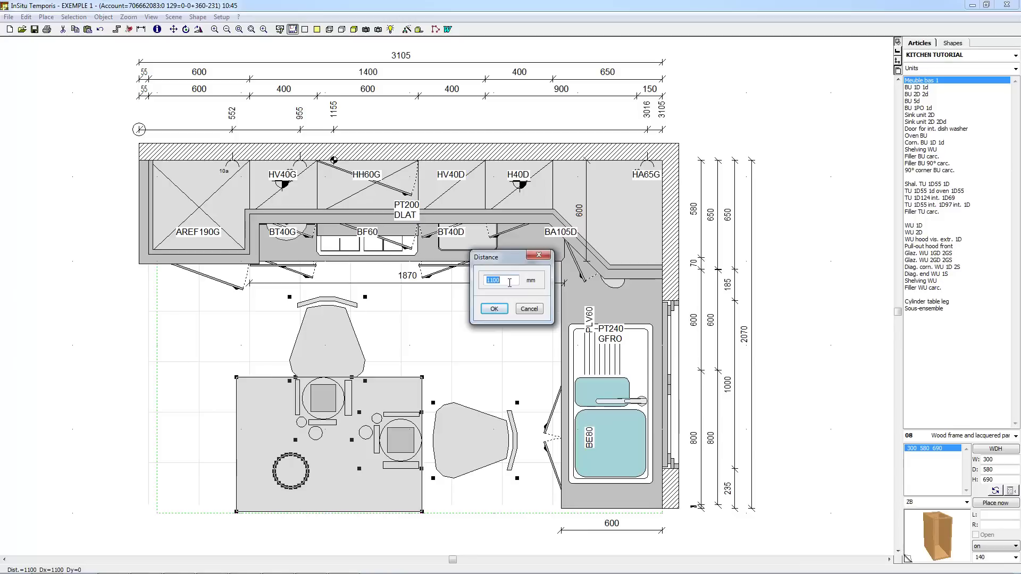
{"action": "type", "text": "200"}
{"action": "left_click", "coordinate": [495, 310]}
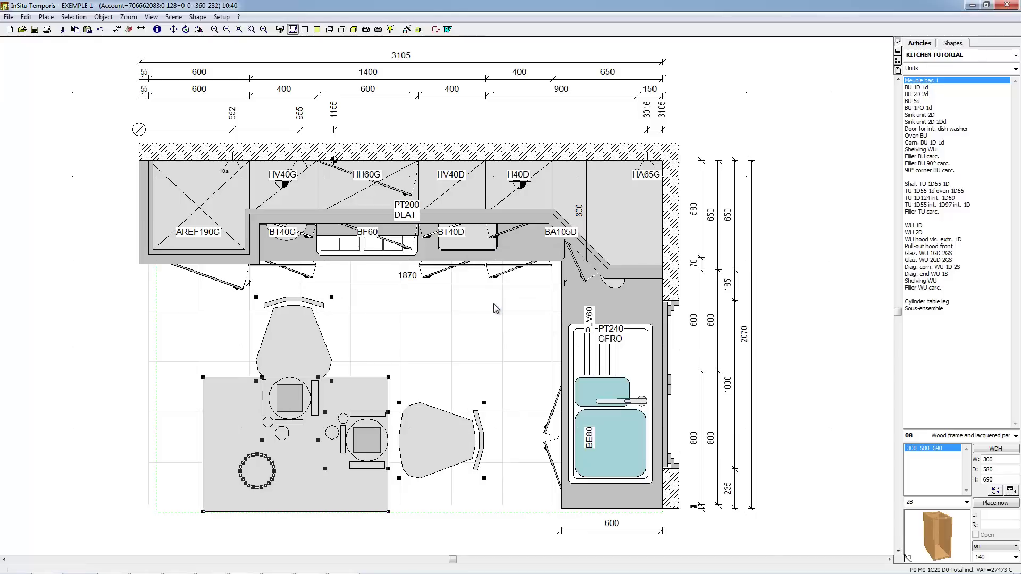
{"action": "left_click", "coordinate": [81, 20]}
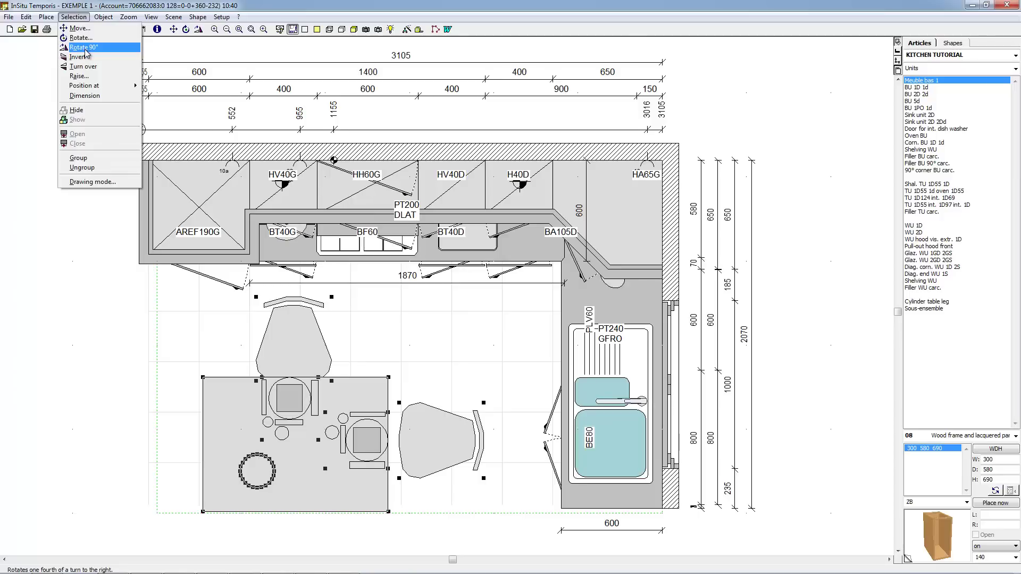
{"action": "left_click", "coordinate": [198, 17]}
{"action": "left_click", "coordinate": [199, 30]}
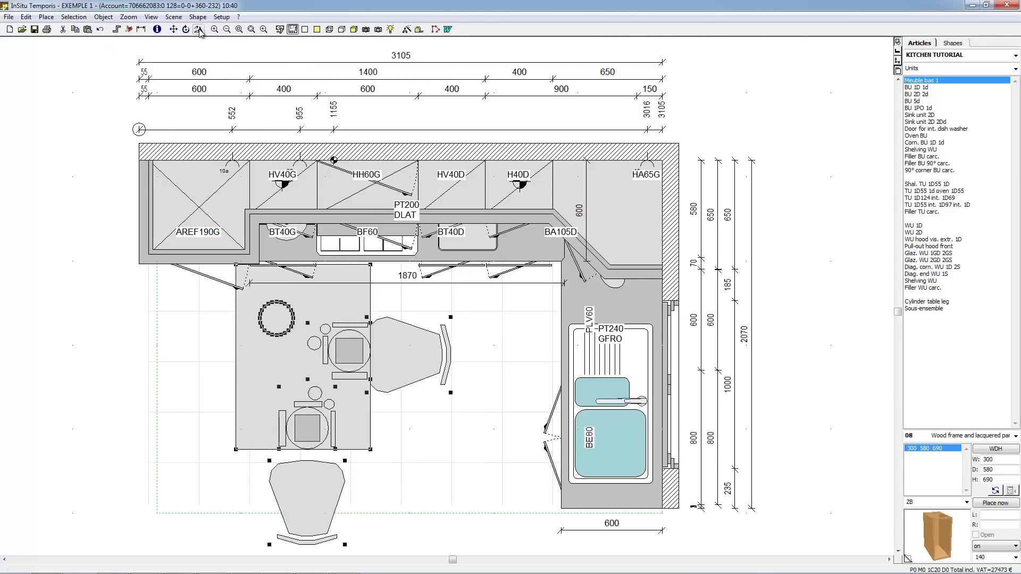
{"action": "left_click", "coordinate": [199, 30]}
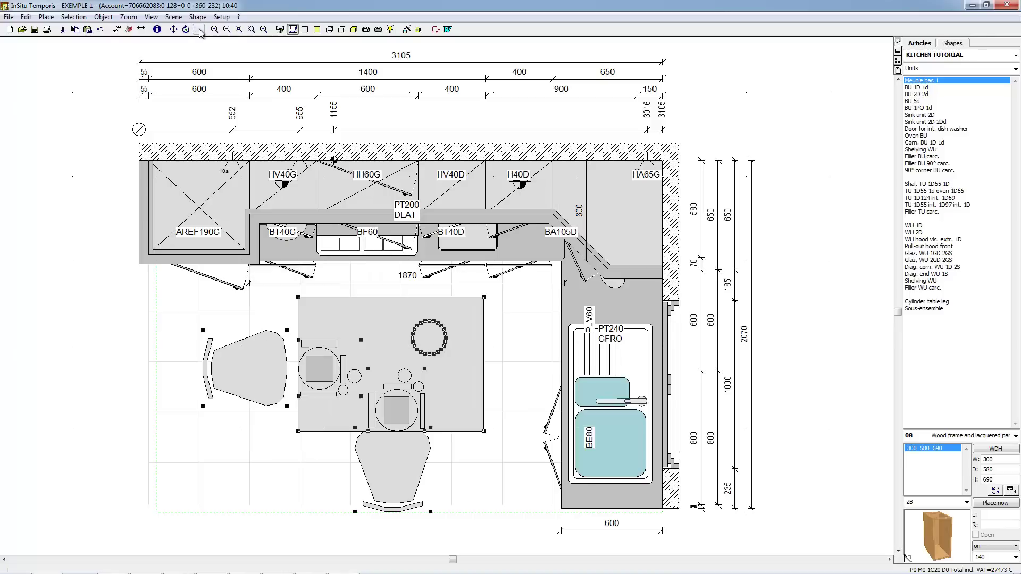
{"action": "left_click", "coordinate": [199, 30]}
{"action": "left_click", "coordinate": [199, 30]}
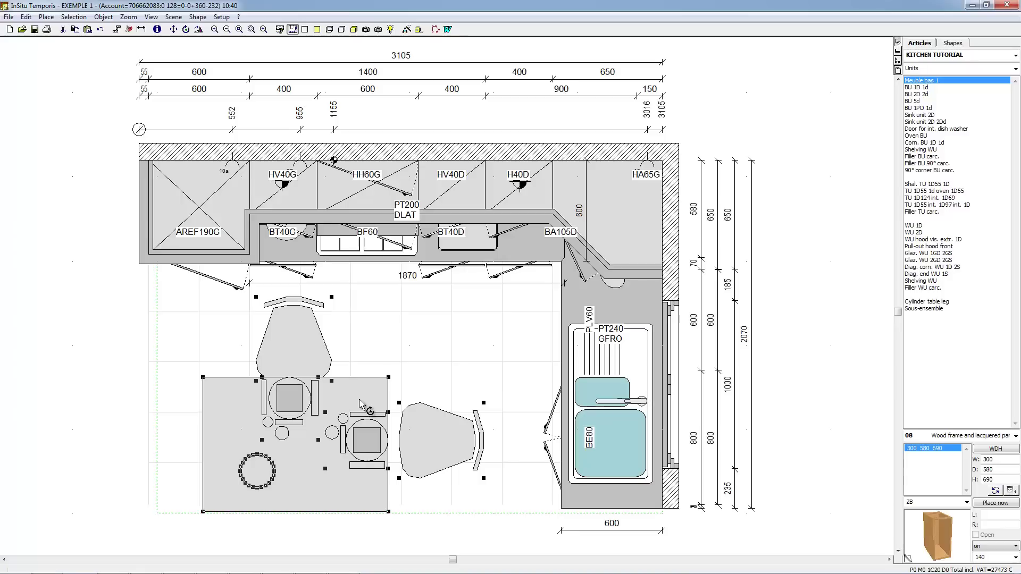
Rotate the table group by an entered 32° angle, then undo the rotation
{"action": "left_click", "coordinate": [73, 16]}
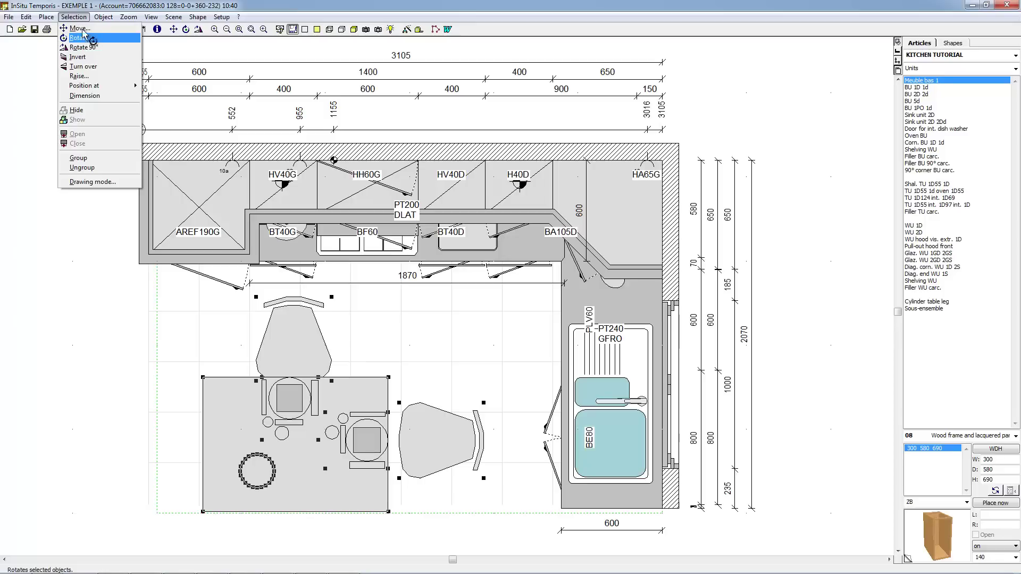
{"action": "left_click", "coordinate": [74, 18]}
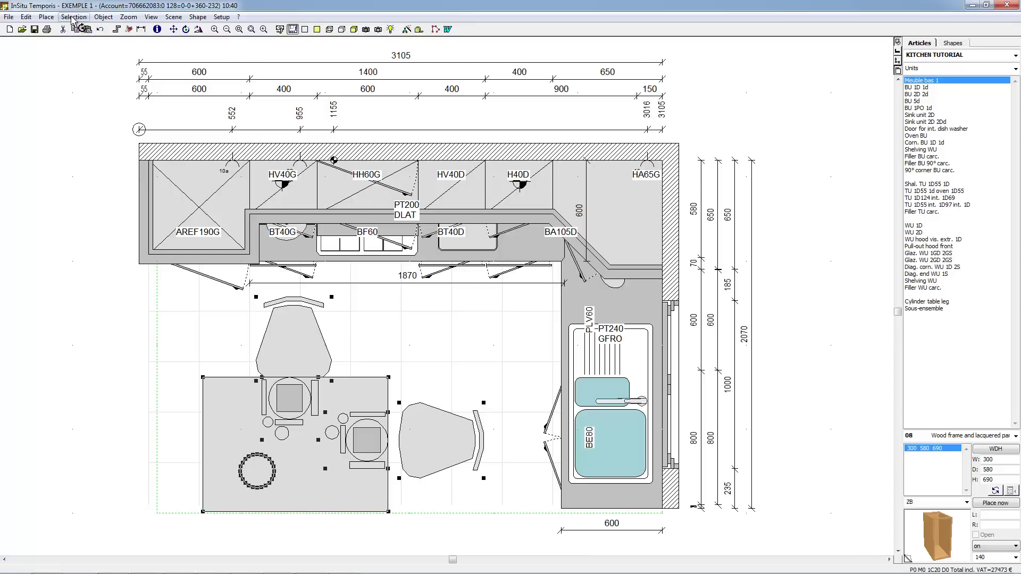
{"action": "left_click", "coordinate": [185, 29]}
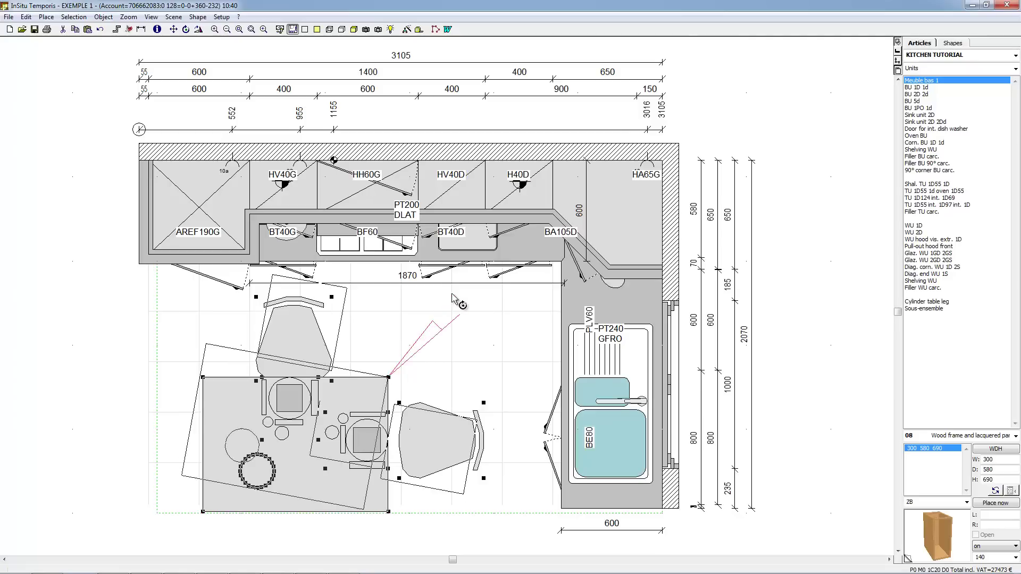
{"action": "left_click", "coordinate": [483, 371]}
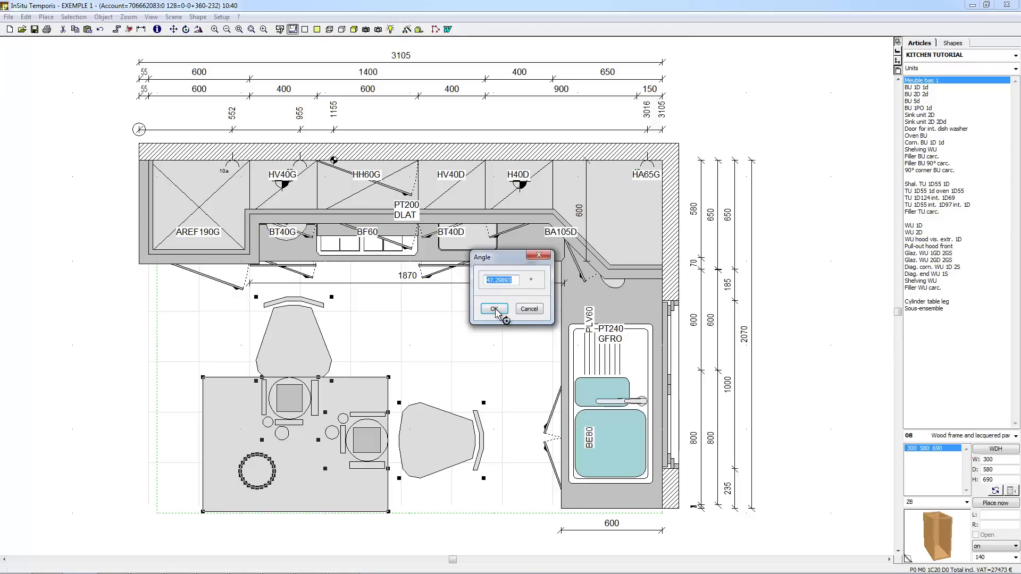
{"action": "type", "text": "32"}
{"action": "left_click", "coordinate": [494, 309]}
{"action": "key", "text": "ctrl+z"}
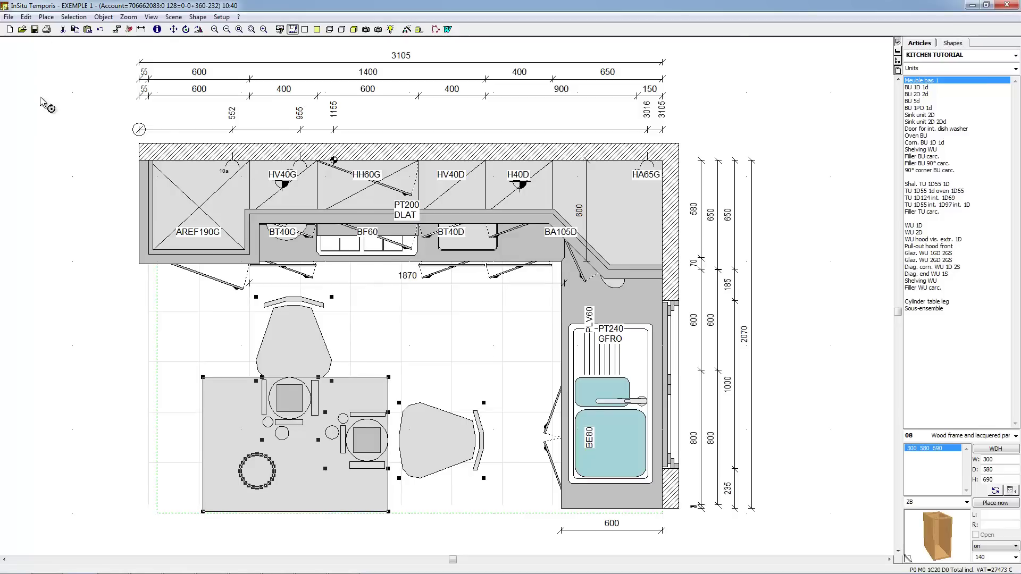
{"action": "left_click", "coordinate": [26, 17]}
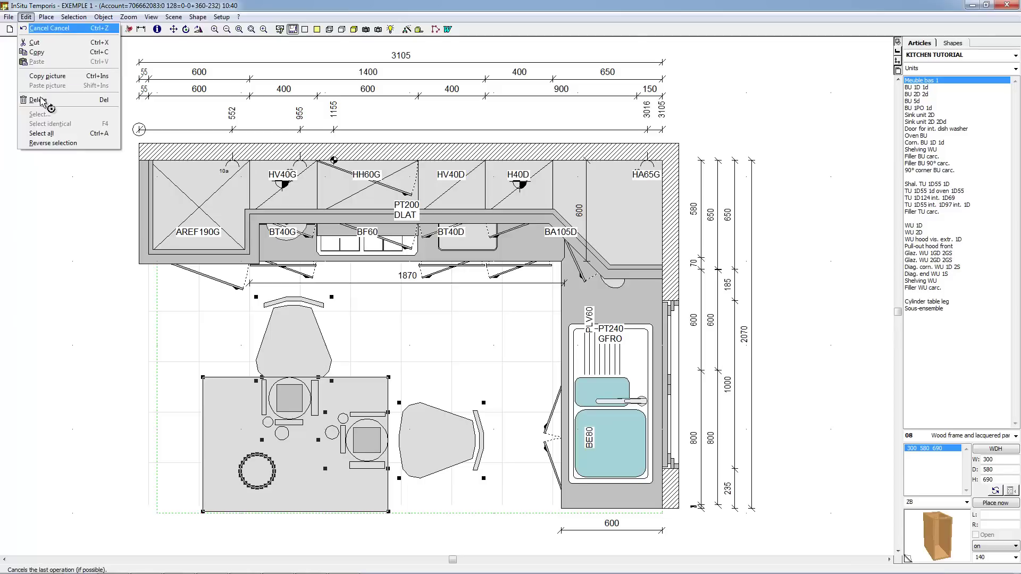
{"action": "key", "text": "Escape"}
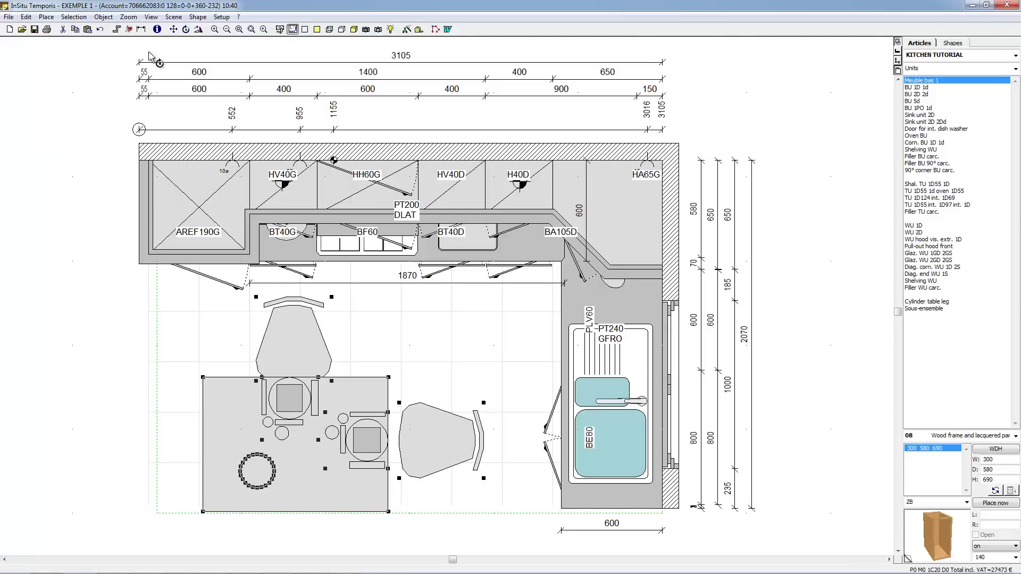
{"action": "key", "text": "Delete"}
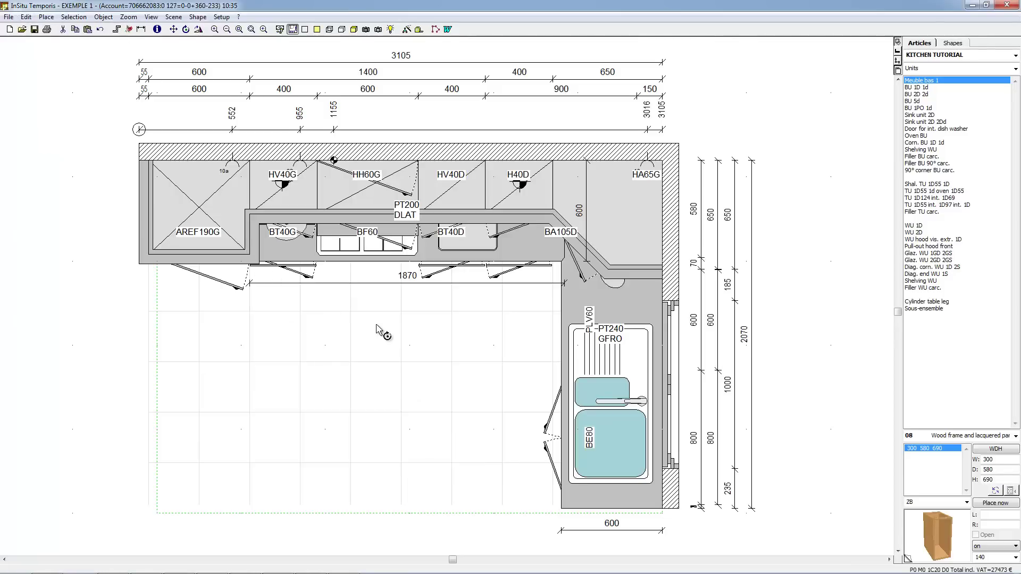
{"action": "key", "text": "ctrl+z"}
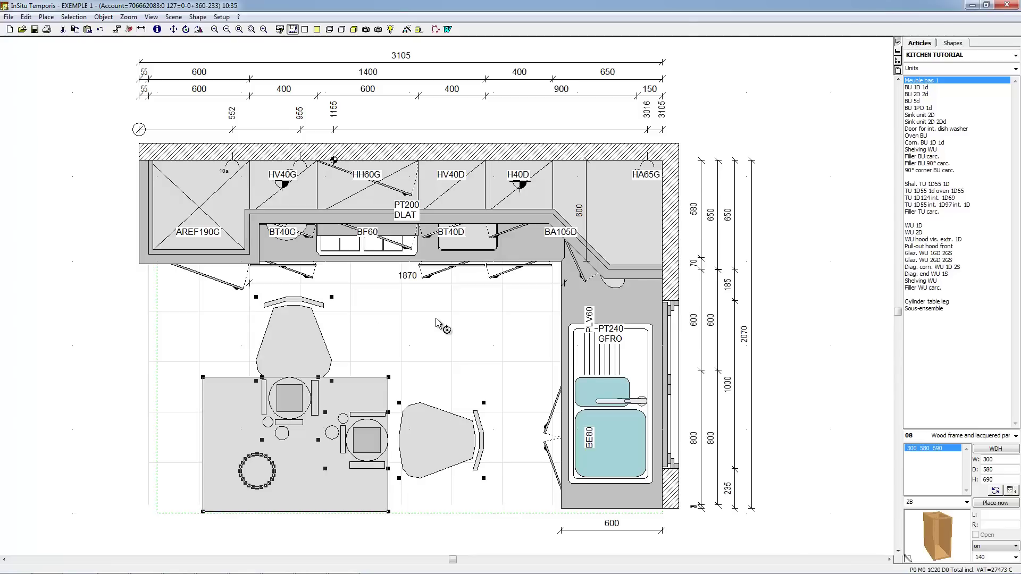
{"action": "left_click", "coordinate": [74, 16]}
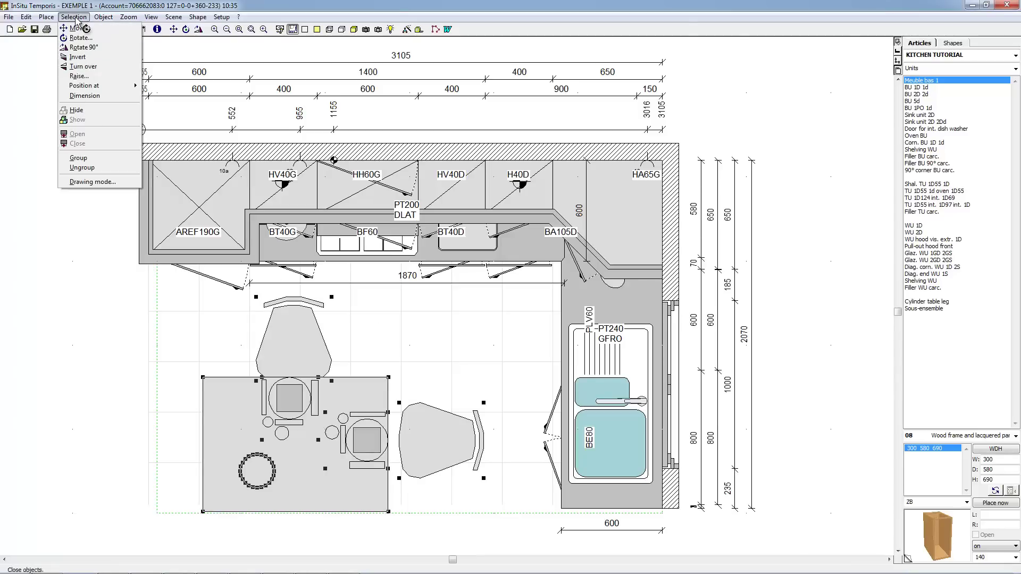
{"action": "left_click", "coordinate": [76, 110]}
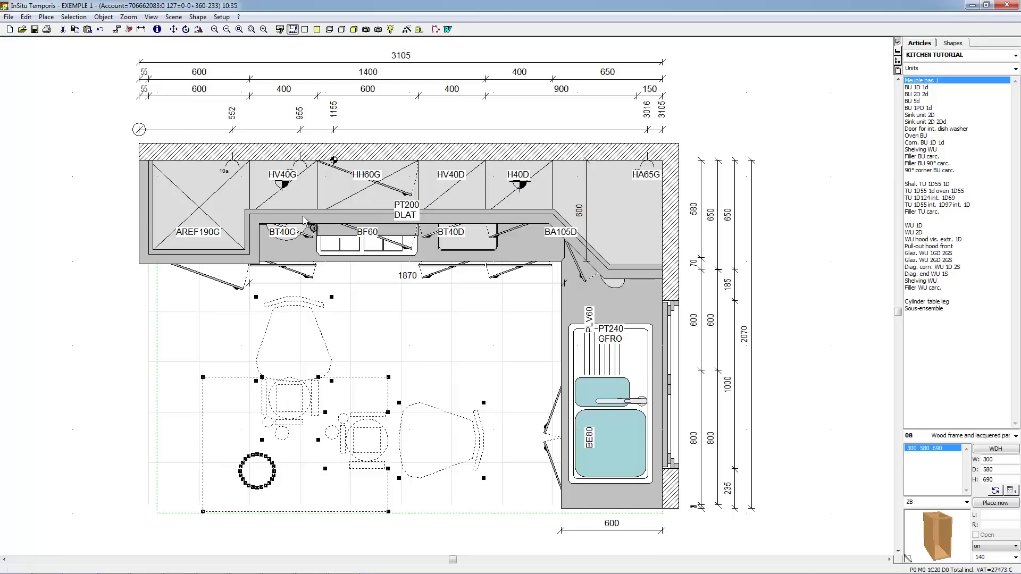
{"action": "left_click", "coordinate": [74, 16]}
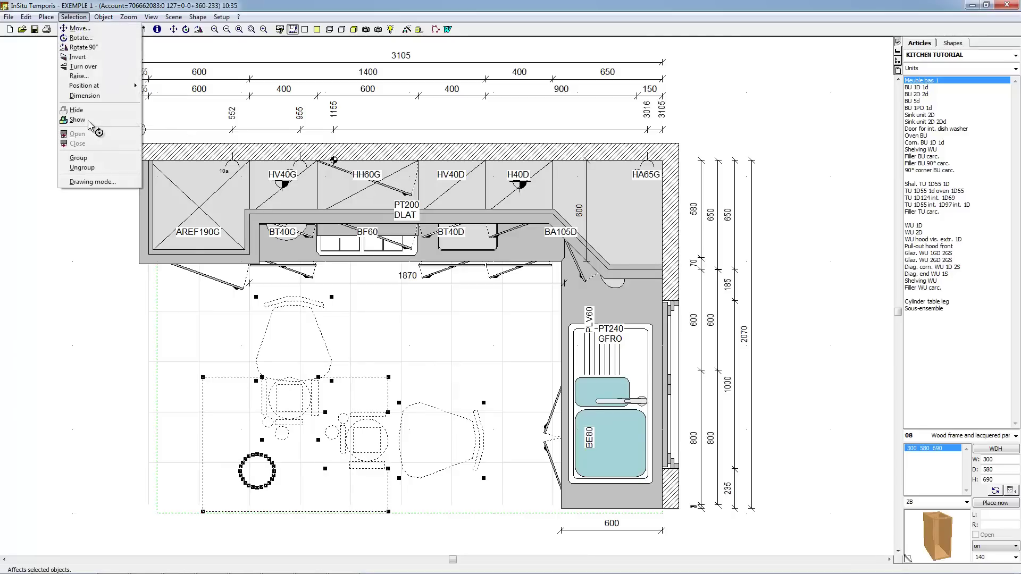
{"action": "left_click", "coordinate": [90, 120]}
In the 3D view, open the sink unit's doors, then close them again
{"action": "key", "text": "F3"}
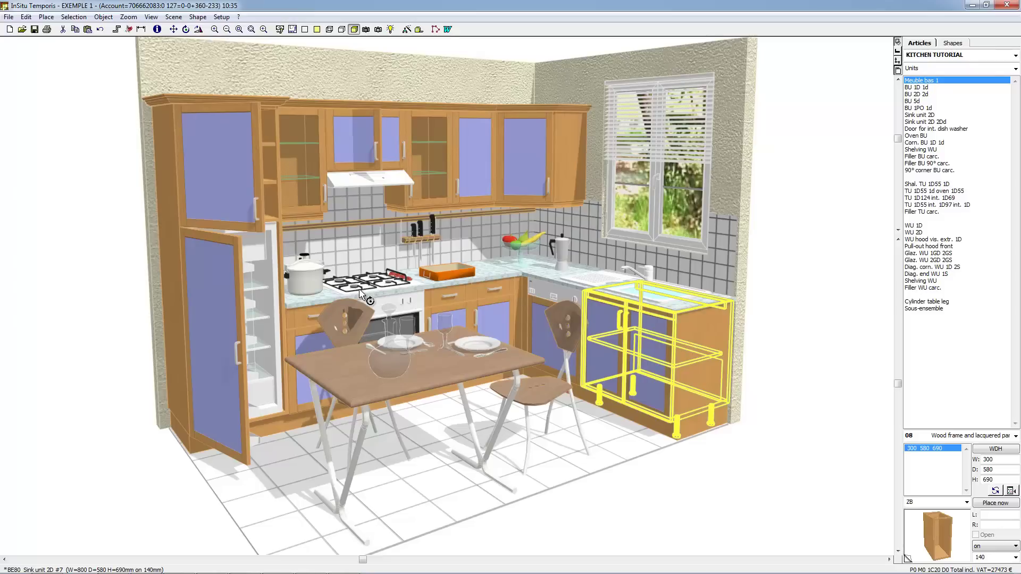
{"action": "key", "text": "alt+s"}
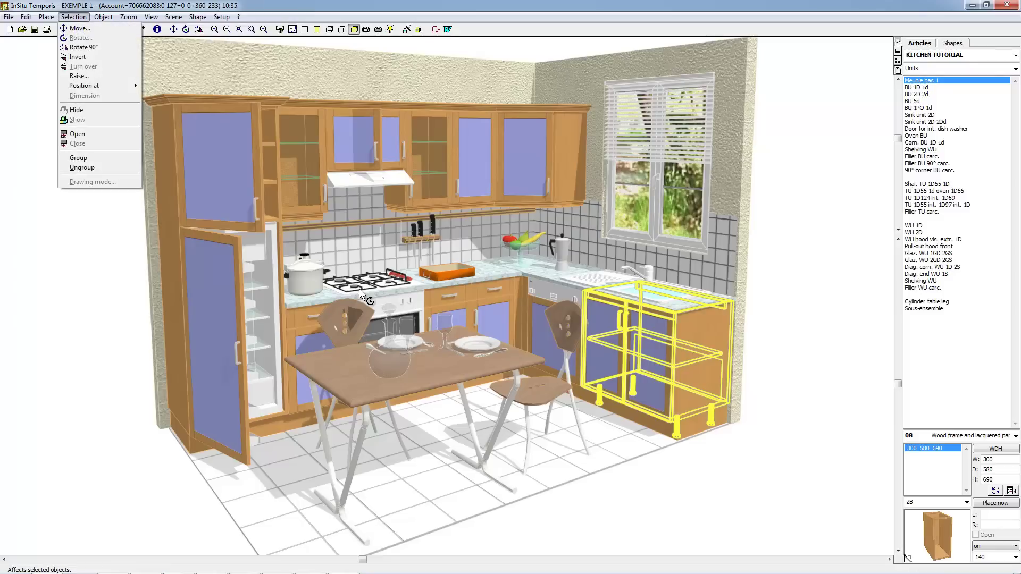
{"action": "key", "text": "Down"}
{"action": "key", "text": "Down"}
{"action": "key", "text": "Down"}
{"action": "key", "text": "Down"}
{"action": "key", "text": "Down"}
{"action": "key", "text": "Down"}
{"action": "key", "text": "Return"}
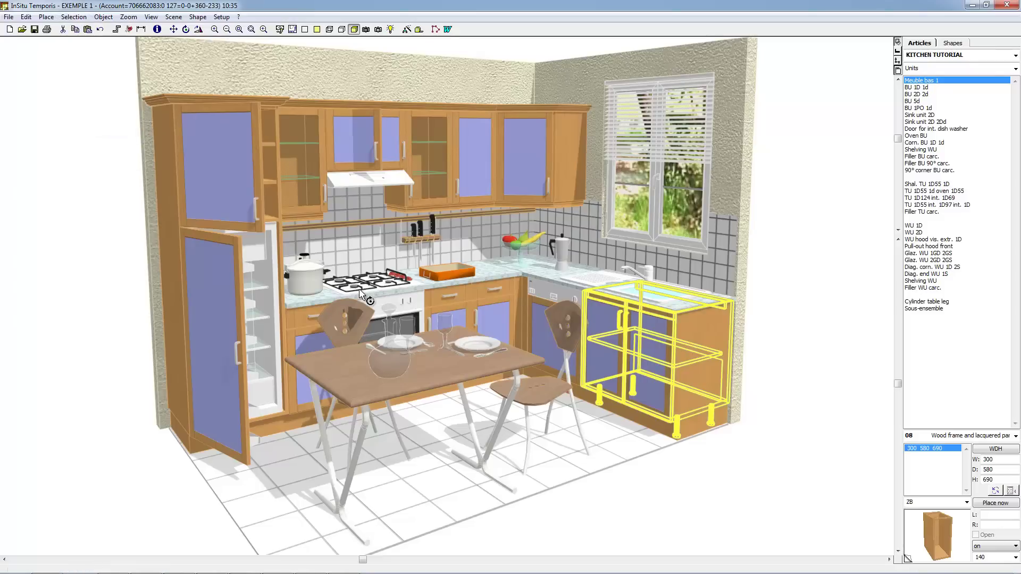
{"action": "left_click", "coordinate": [593, 312]}
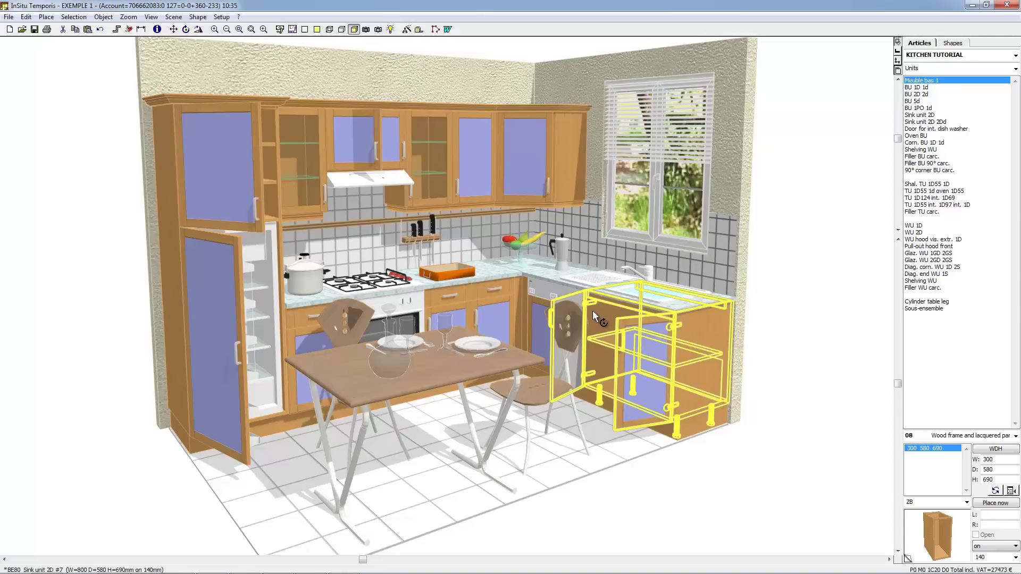
{"action": "key", "text": "alt+s"}
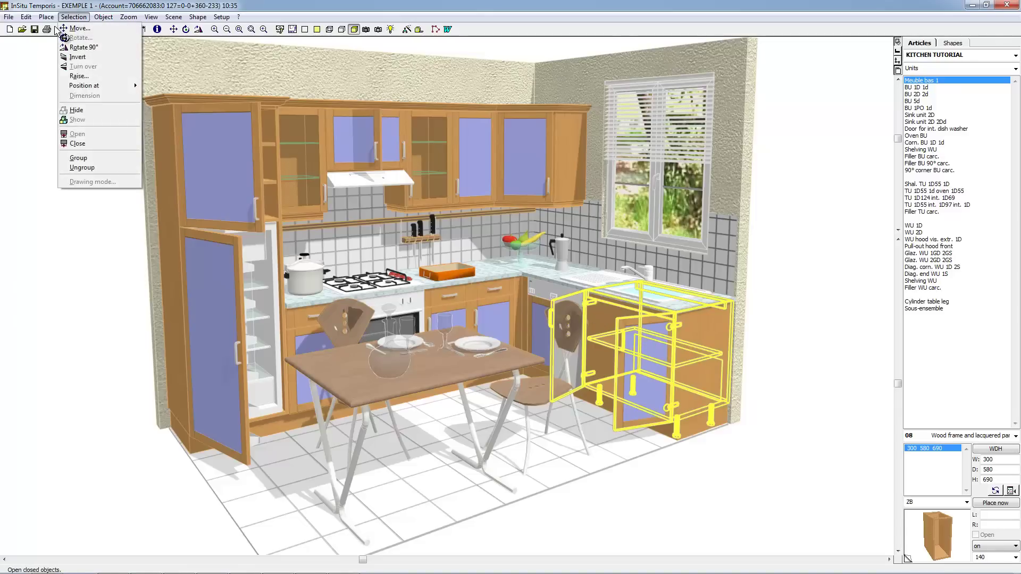
{"action": "left_click", "coordinate": [63, 21]}
{"action": "left_click", "coordinate": [84, 136]}
Toggle to the 2D plan and back to 3D, then select the right-wall window
{"action": "key", "text": "F2"}
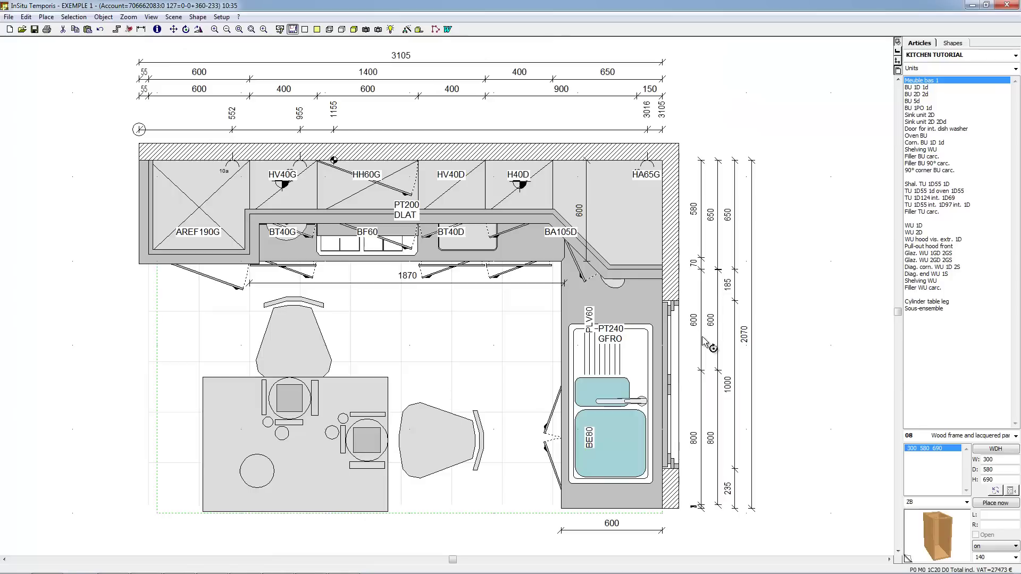
{"action": "key", "text": "F3"}
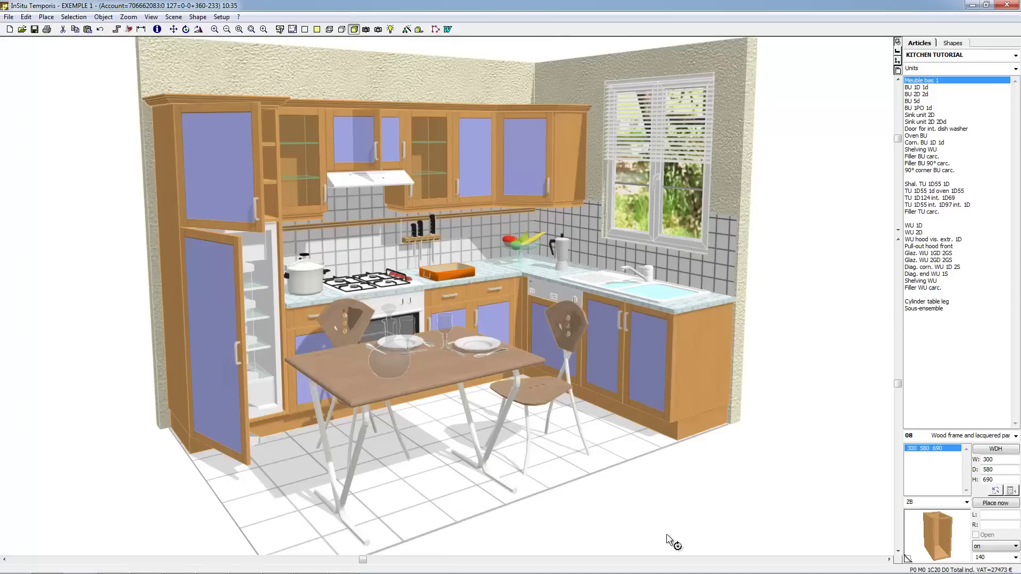
{"action": "key", "text": "Tab"}
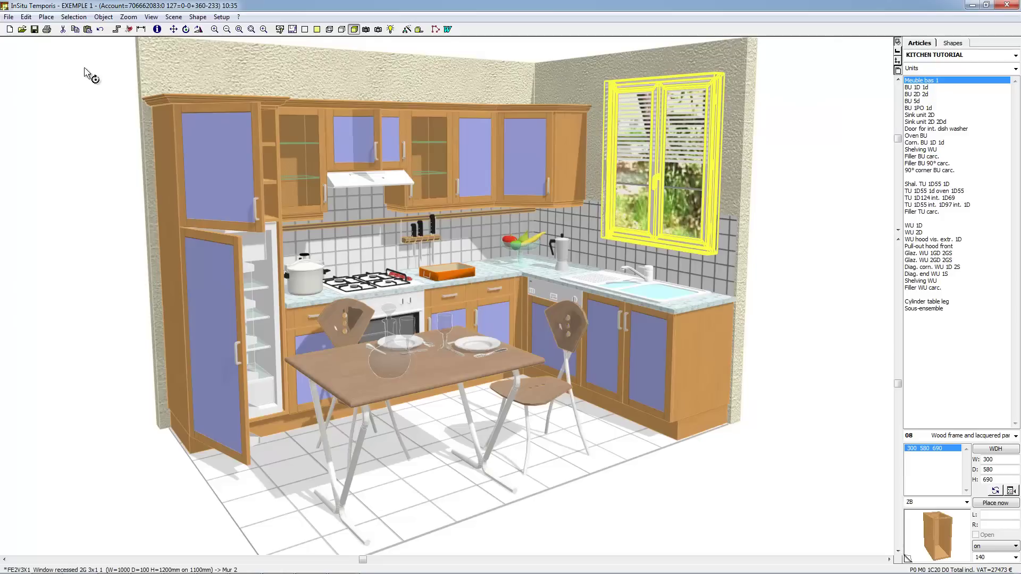
Change the right-wall window height to 1000 mm, then open the right wall's attributes
{"action": "key", "text": "alt+o"}
{"action": "key", "text": "Escape"}
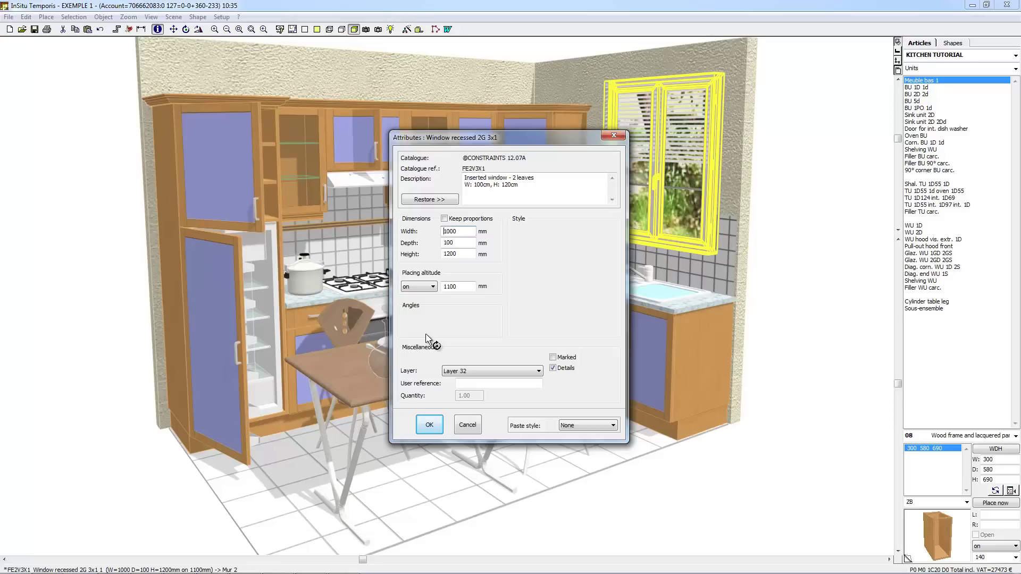
{"action": "key", "text": "Tab"}
{"action": "key", "text": "Tab"}
{"action": "type", "text": "1000"}
{"action": "key", "text": "Return"}
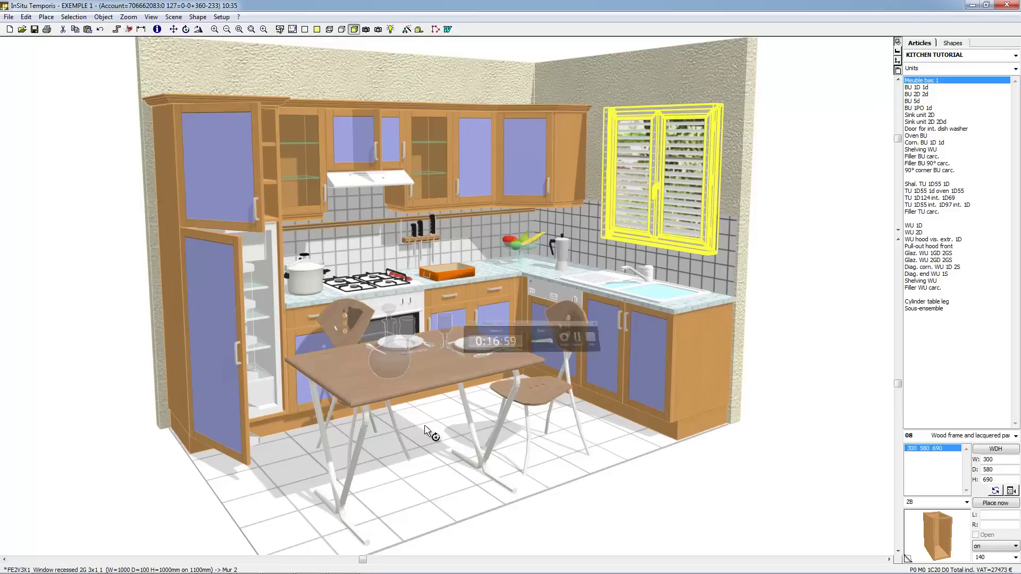
{"action": "double_click", "coordinate": [649, 83]}
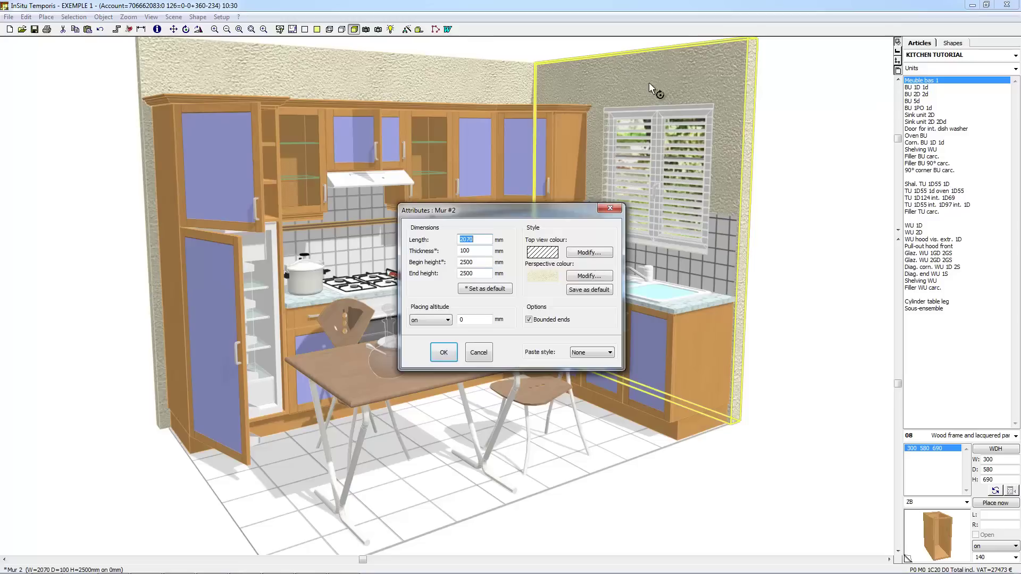
{"action": "key", "text": "Tab"}
{"action": "key", "text": "Tab"}
{"action": "key", "text": "Tab"}
{"action": "key", "text": "shift+Home"}
{"action": "type", "text": "200"}
{"action": "key", "text": "Return"}
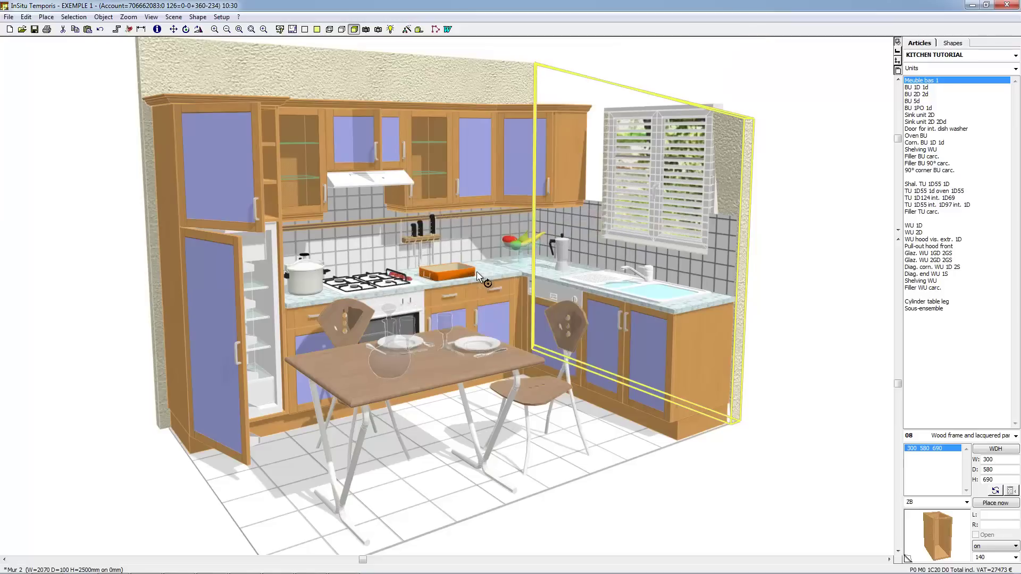
{"action": "key", "text": "Escape"}
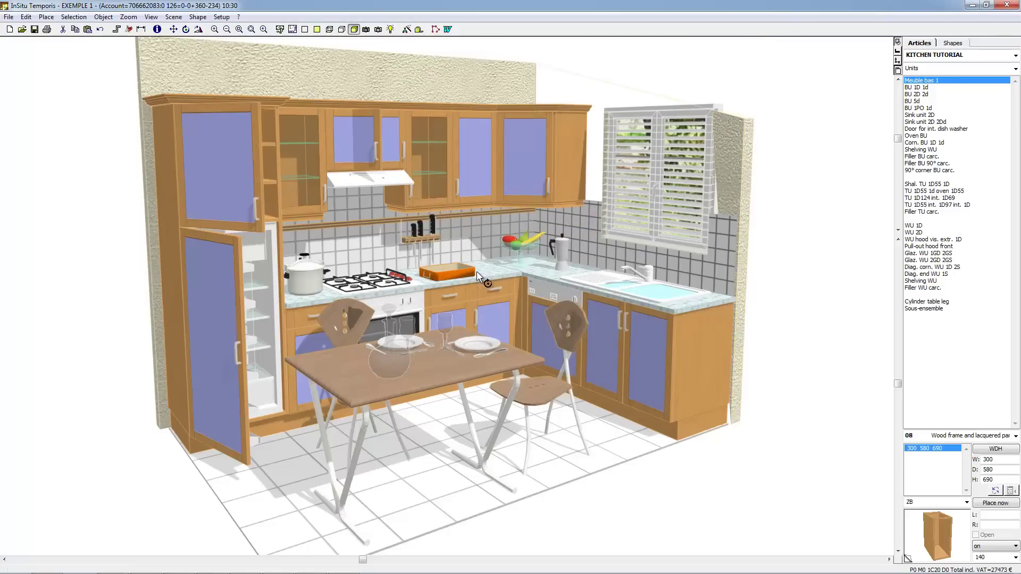
{"action": "left_click", "coordinate": [478, 275]}
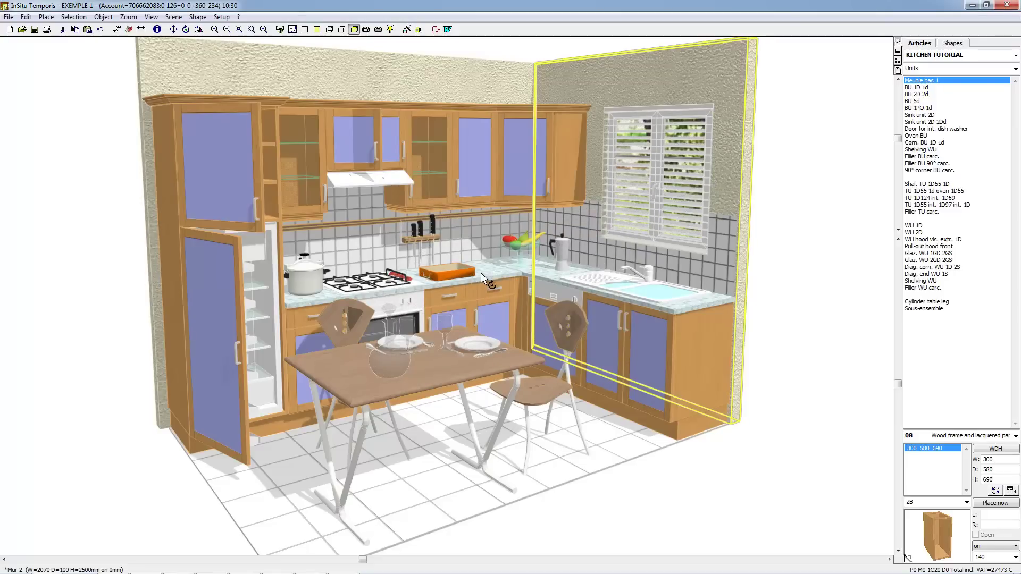
{"action": "double_click", "coordinate": [480, 273]}
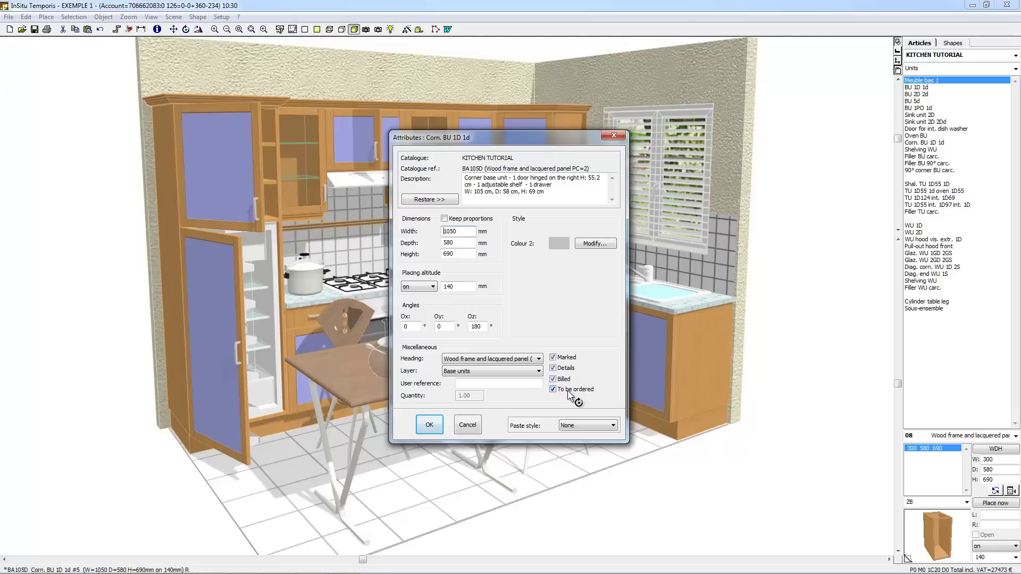
{"action": "key", "text": "Return"}
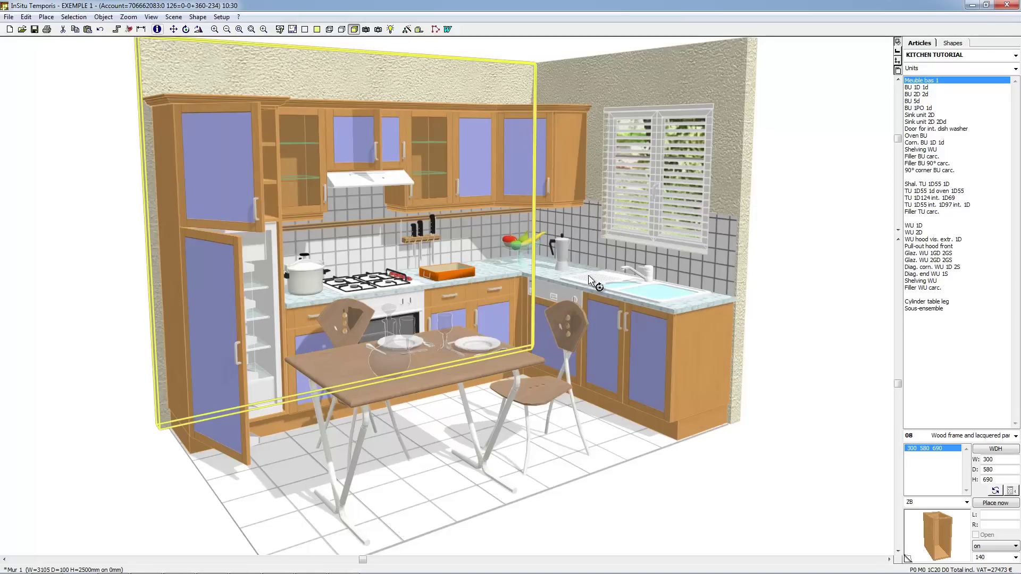
{"action": "left_click", "coordinate": [157, 29]}
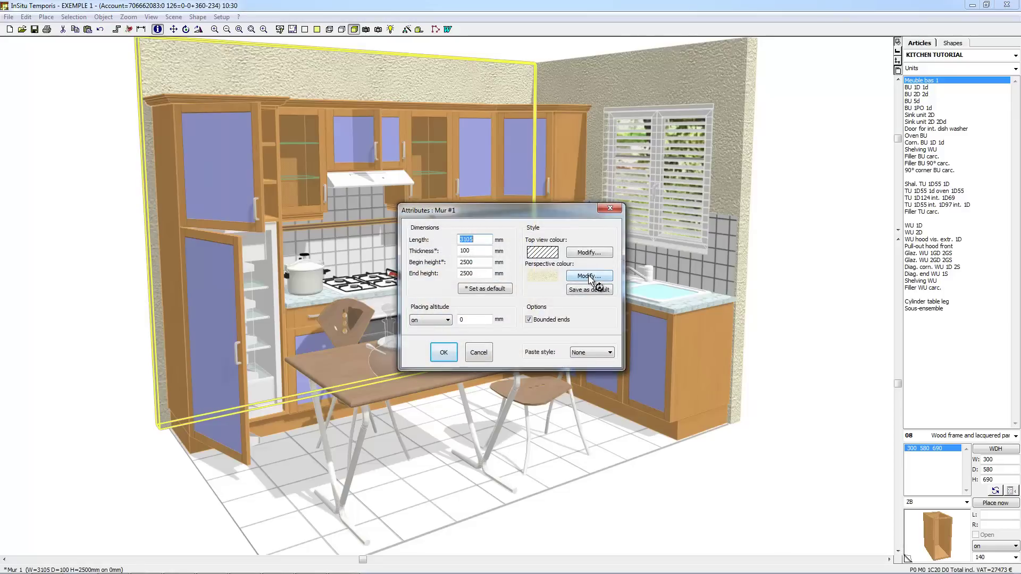
{"action": "left_click", "coordinate": [590, 276]}
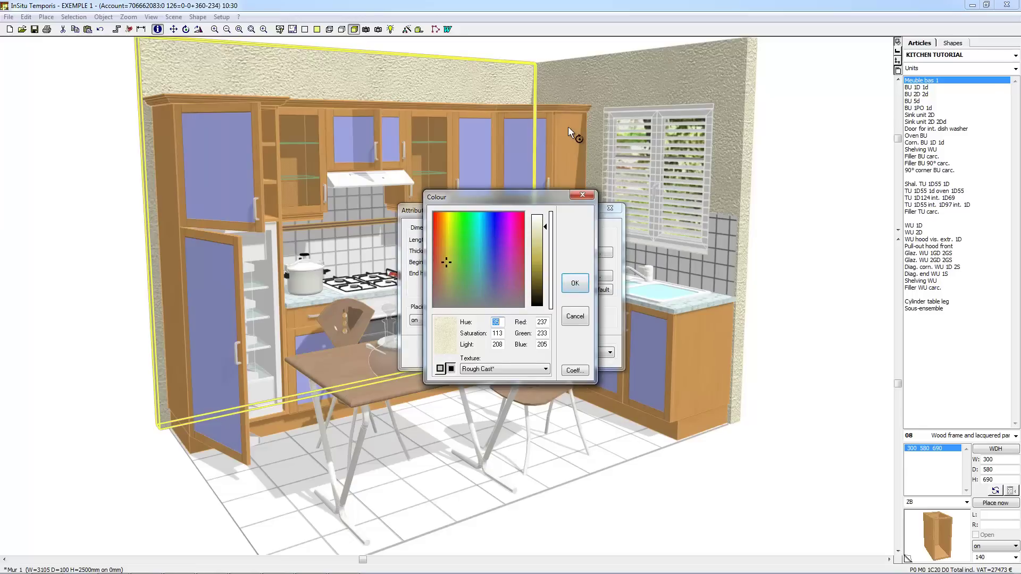
{"action": "type", "text": "173"}
{"action": "key", "text": "BackSpace"}
{"action": "key", "text": "BackSpace"}
{"action": "key", "text": "BackSpace"}
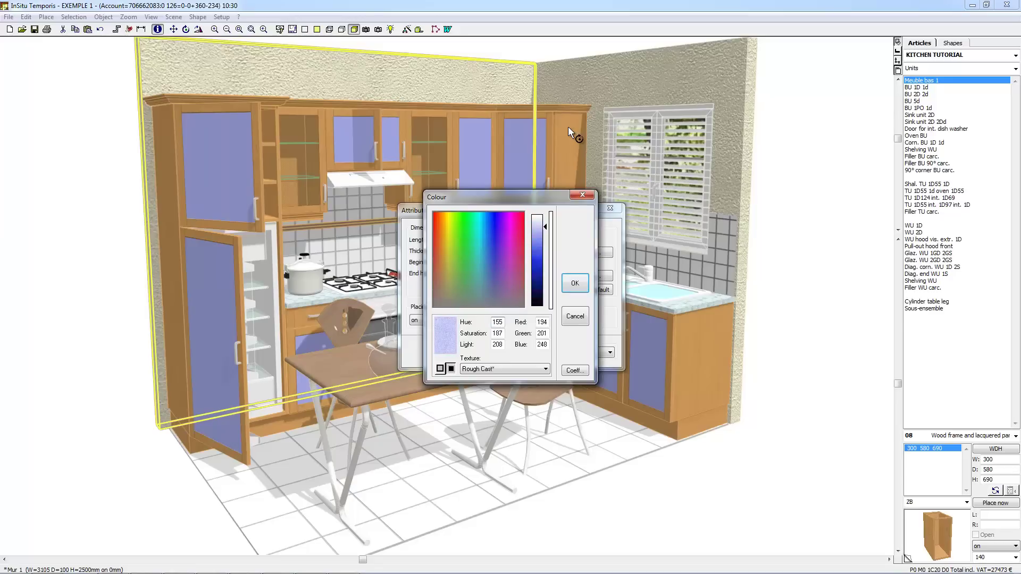
{"action": "type", "text": "236"}
{"action": "key", "text": "Tab"}
{"action": "type", "text": "54"}
{"action": "key", "text": "shift+Tab"}
{"action": "type", "text": "162"}
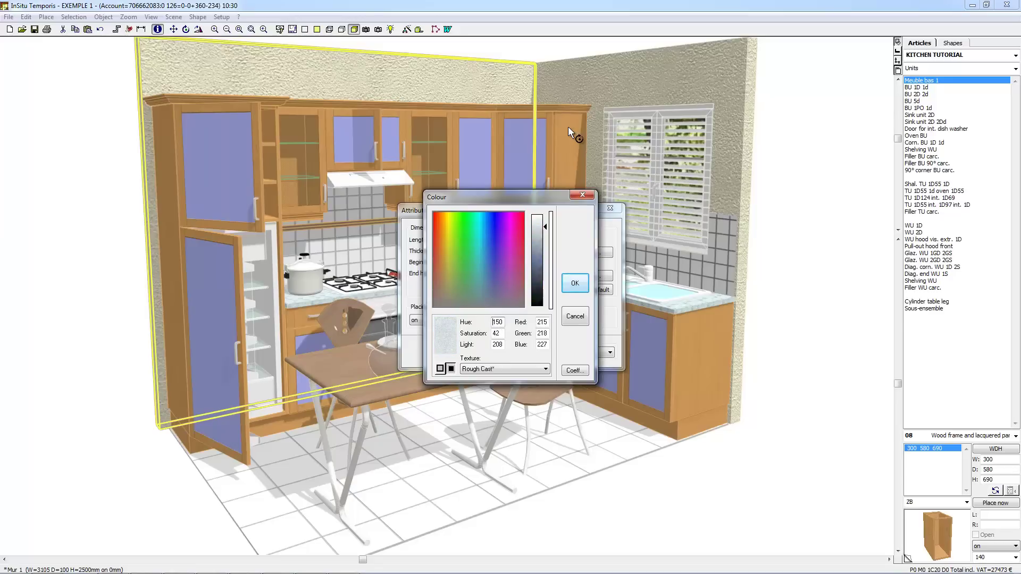
{"action": "key", "text": "Tab"}
{"action": "type", "text": "43"}
{"action": "key", "text": "Return"}
{"action": "key", "text": "Return"}
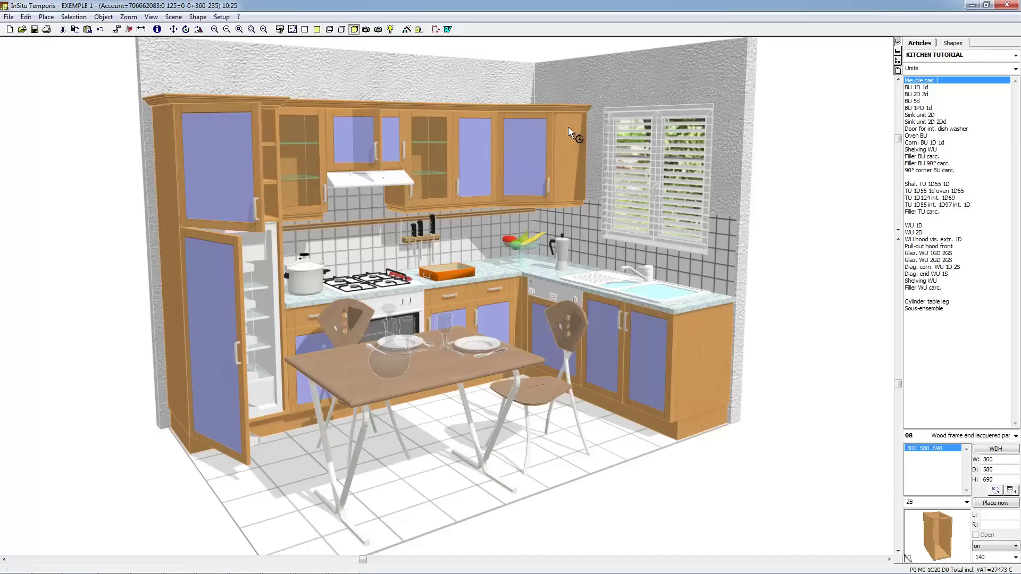
Give the right and back walls a cream rough-cast colour, pasting the style to the selection
{"action": "left_click", "coordinate": [568, 126]}
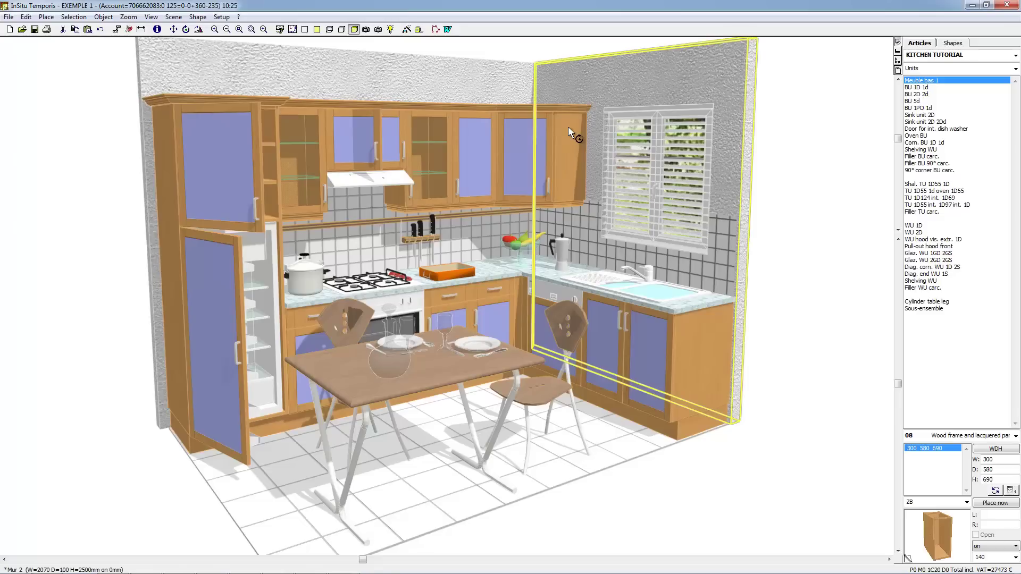
{"action": "key", "text": "Tab"}
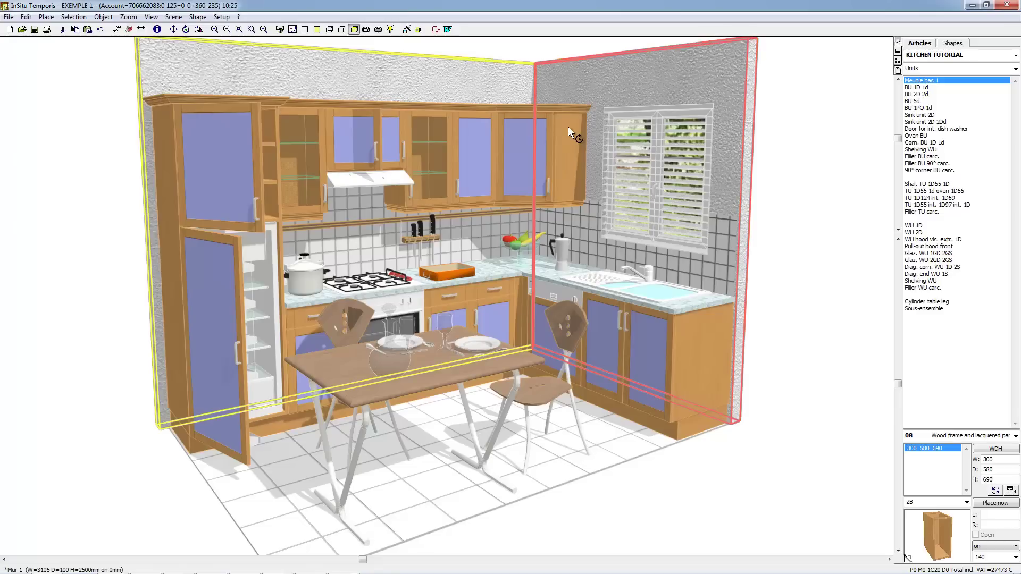
{"action": "key", "text": "Menu"}
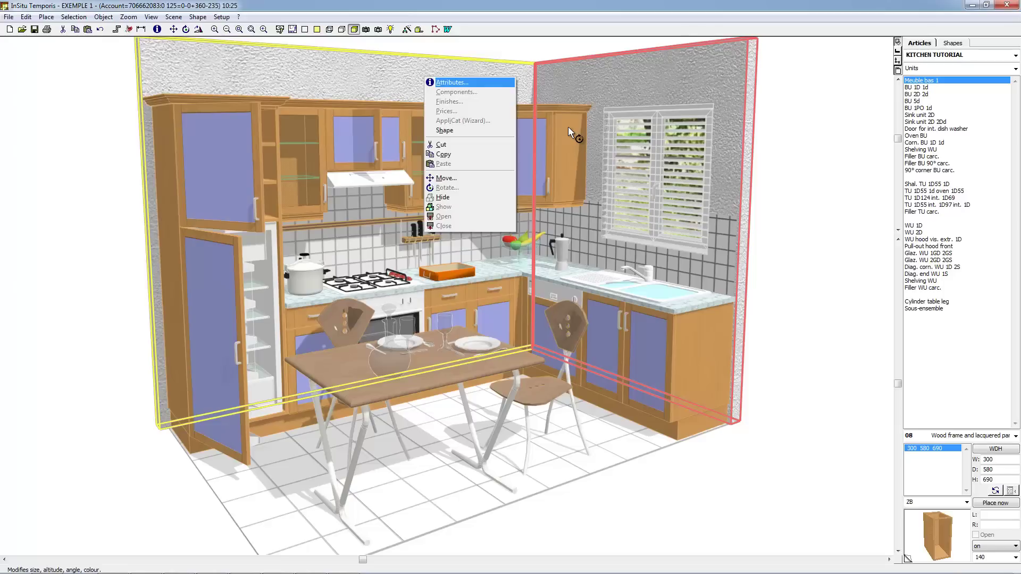
{"action": "key", "text": "Return"}
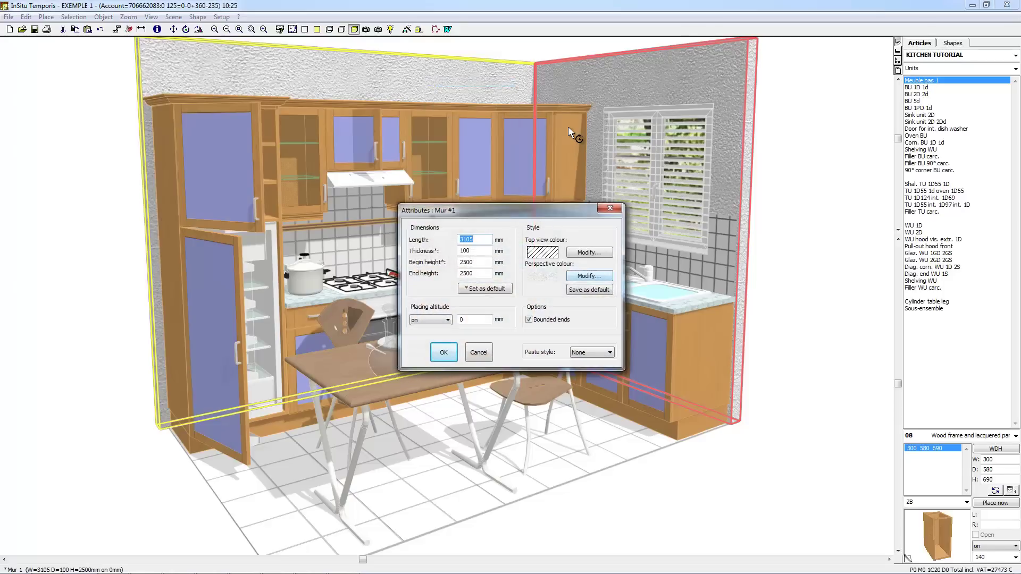
{"action": "key", "text": "Return"}
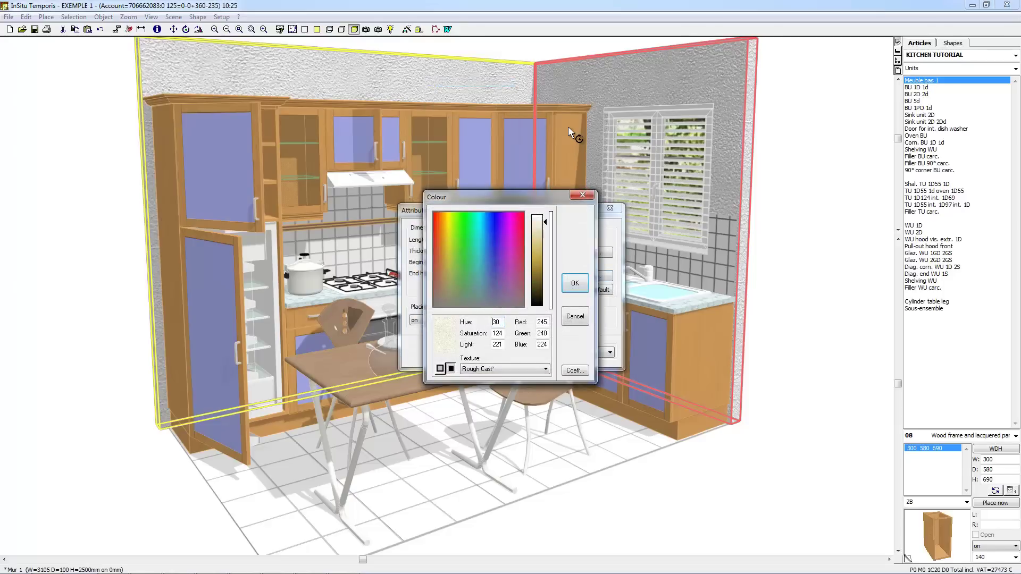
{"action": "key", "text": "Return"}
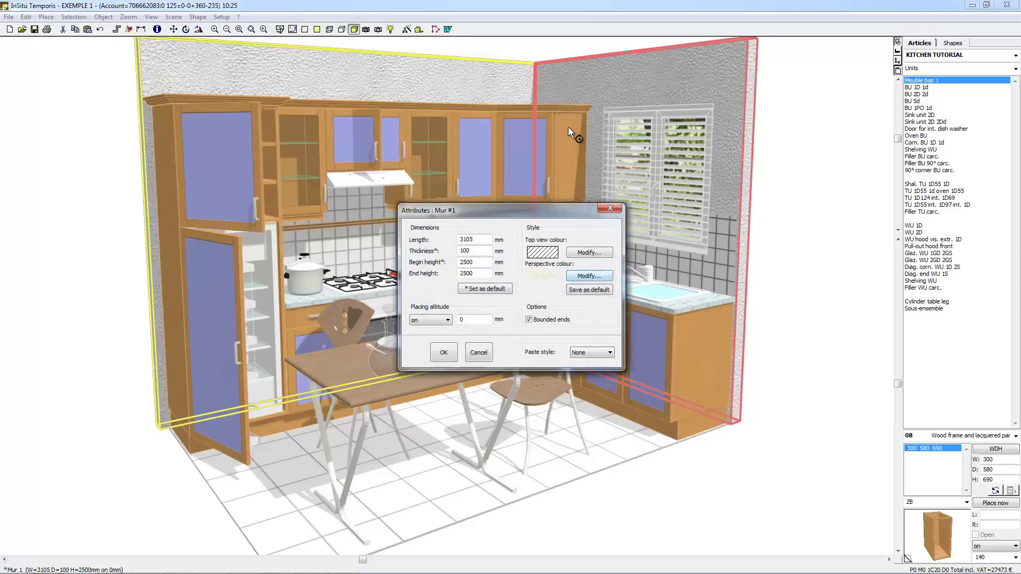
{"action": "key", "text": "Tab"}
{"action": "key", "text": "alt+Down"}
{"action": "key", "text": "Down"}
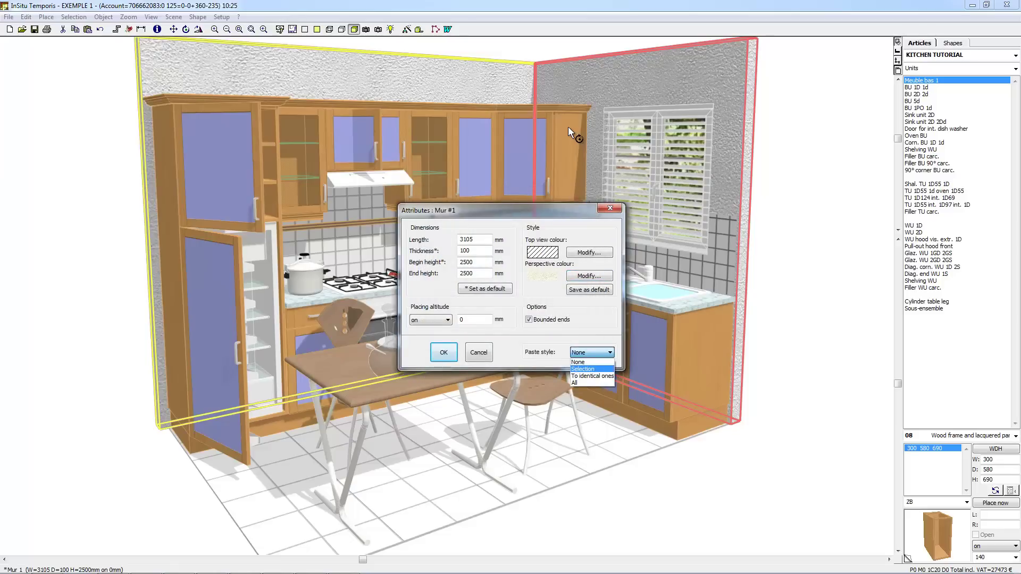
{"action": "key", "text": "Return"}
{"action": "key", "text": "Return"}
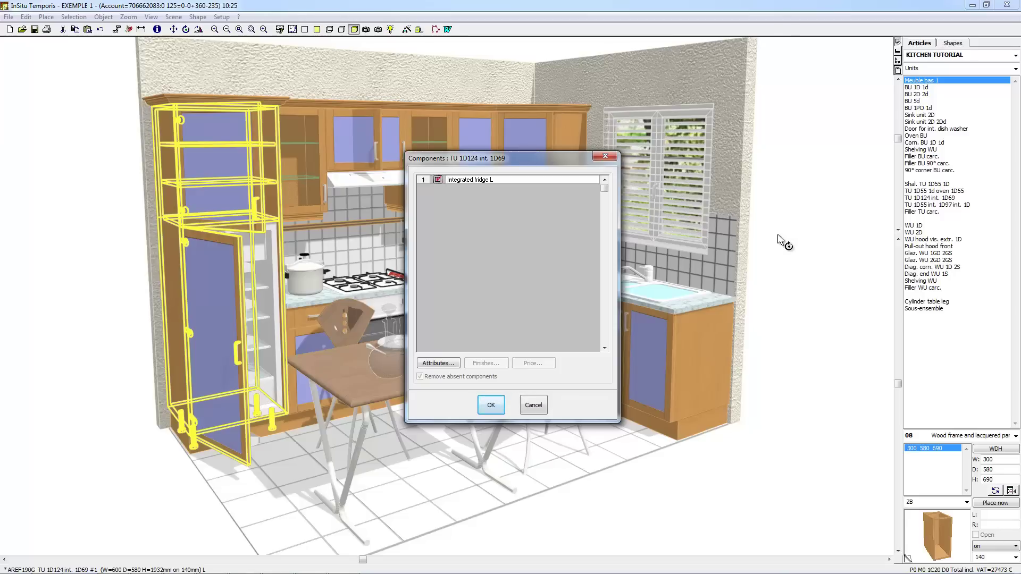
{"action": "key", "text": "Return"}
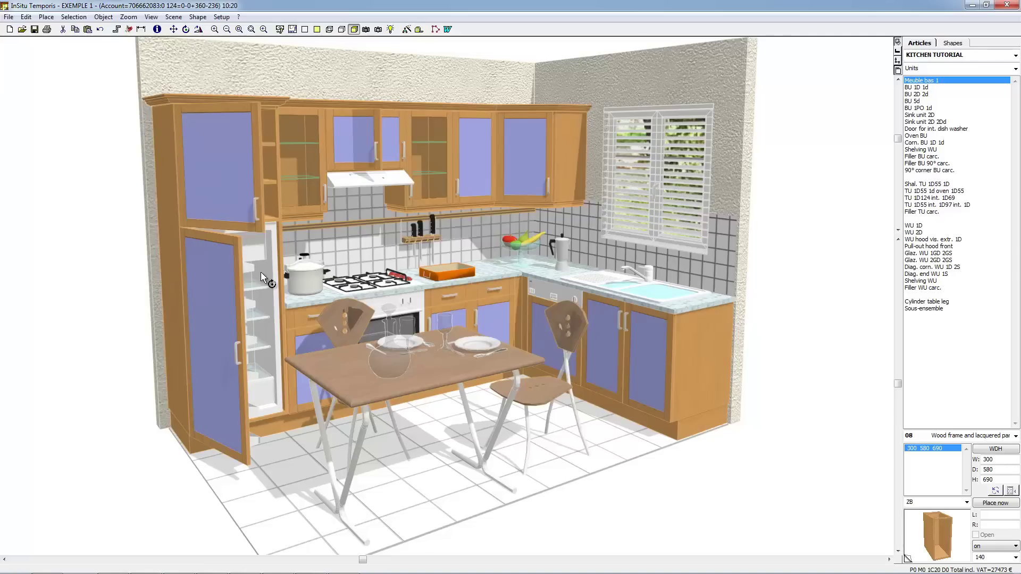
{"action": "key", "text": "Tab"}
Set the corner wall unit's front model to 07 White lacquer arch-style frame
{"action": "key", "text": "alt+o"}
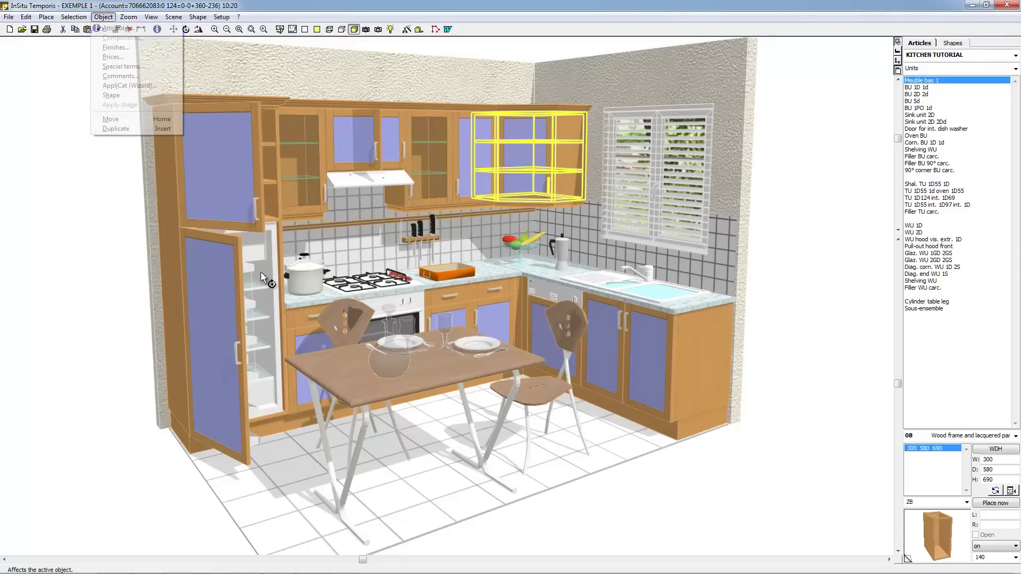
{"action": "key", "text": "Return"}
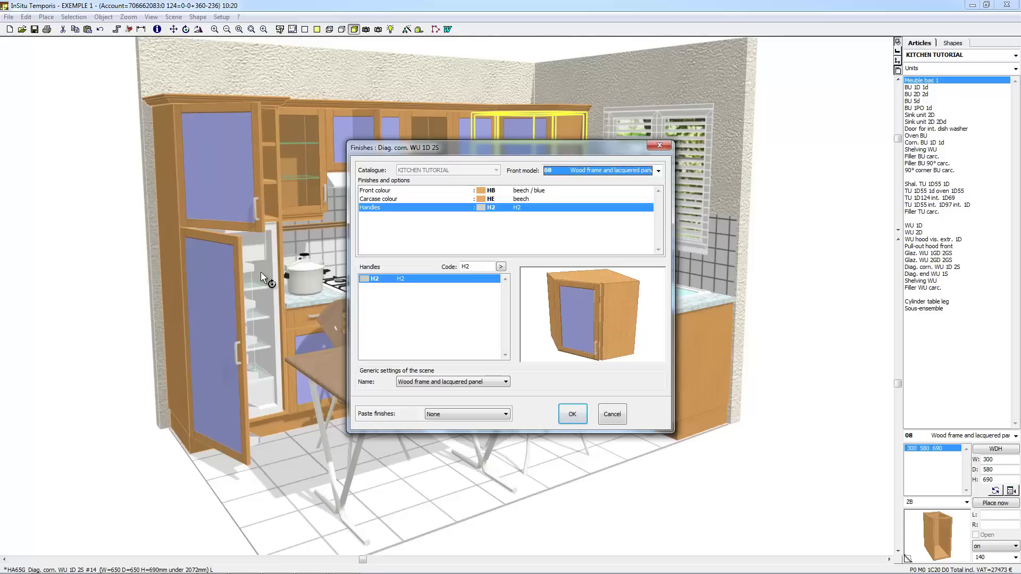
{"action": "key", "text": "alt+Down"}
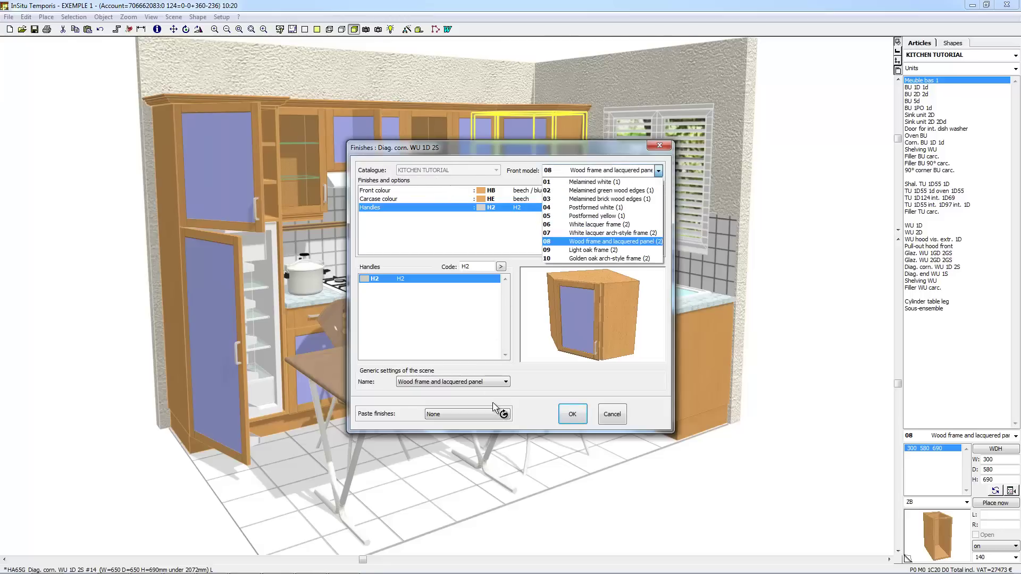
{"action": "key", "text": "Down"}
{"action": "key", "text": "Down"}
{"action": "key", "text": "Down"}
{"action": "key", "text": "Return"}
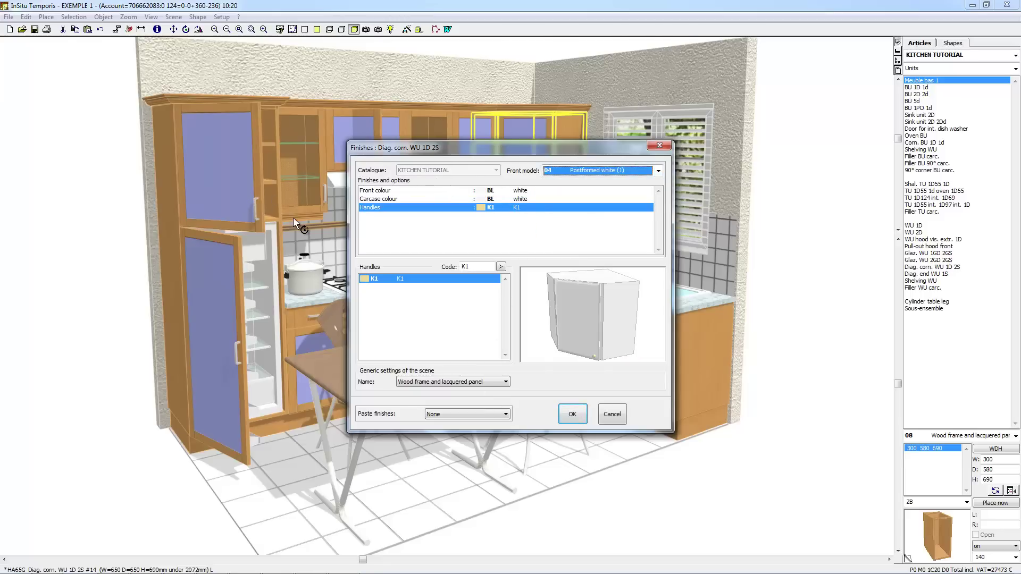
{"action": "key", "text": "alt+Down"}
{"action": "key", "text": "Down"}
{"action": "key", "text": "Down"}
{"action": "key", "text": "Down"}
{"action": "key", "text": "Return"}
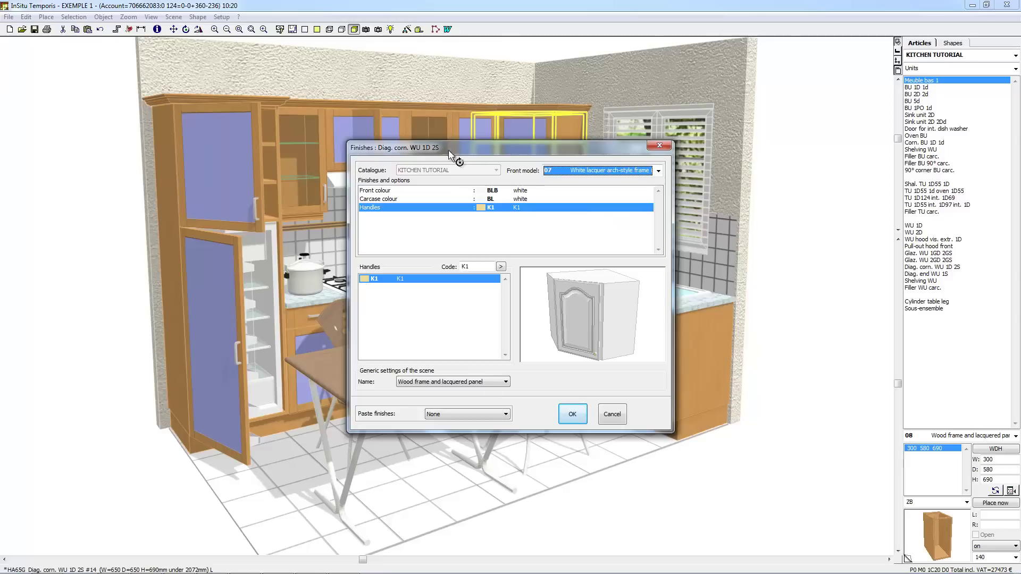
Paste the new white lacquer finish onto all the other kitchen cabinets
{"action": "key", "text": "Tab"}
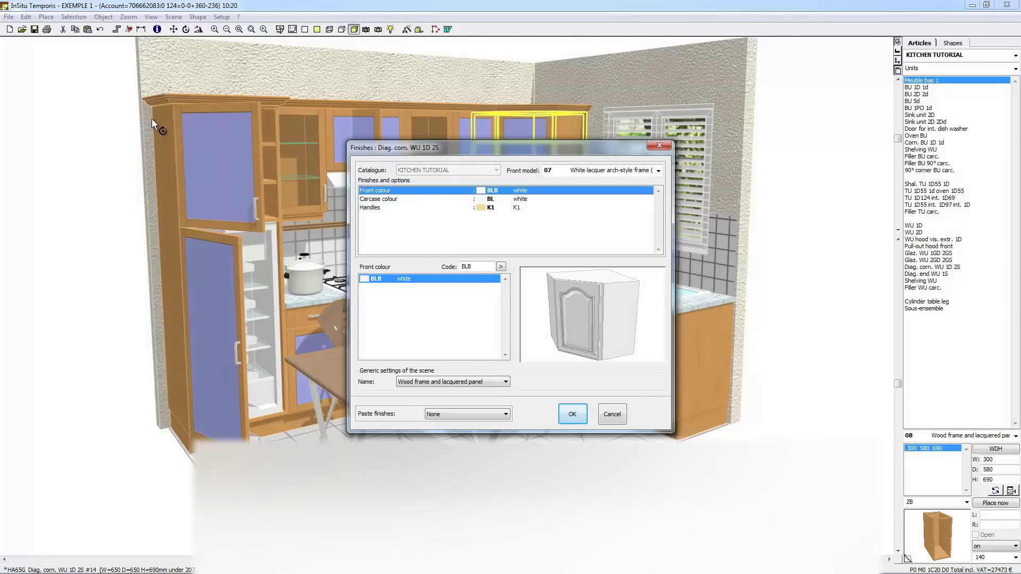
{"action": "key", "text": "Up"}
{"action": "key", "text": "Down"}
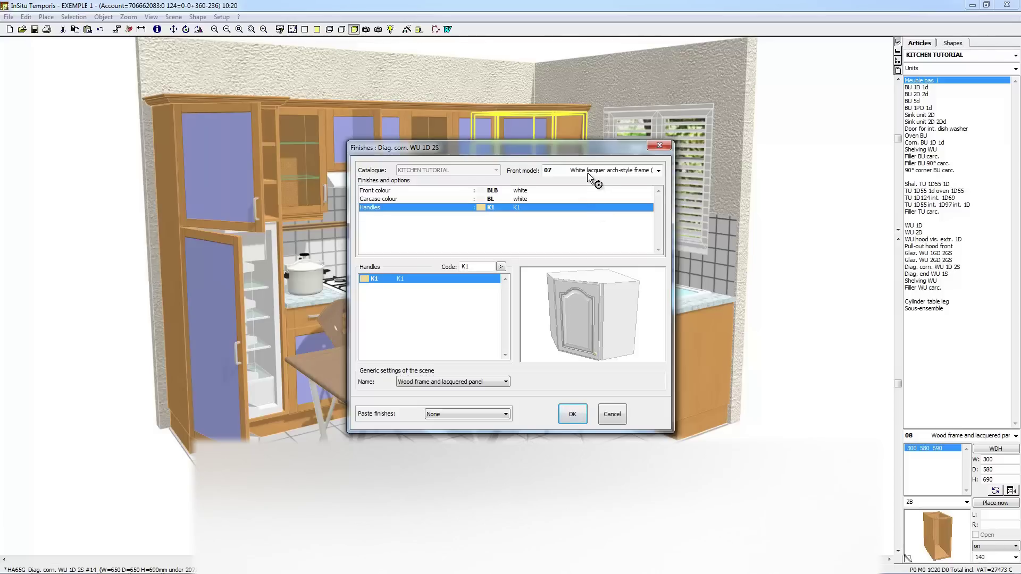
{"action": "key", "text": "alt+Down"}
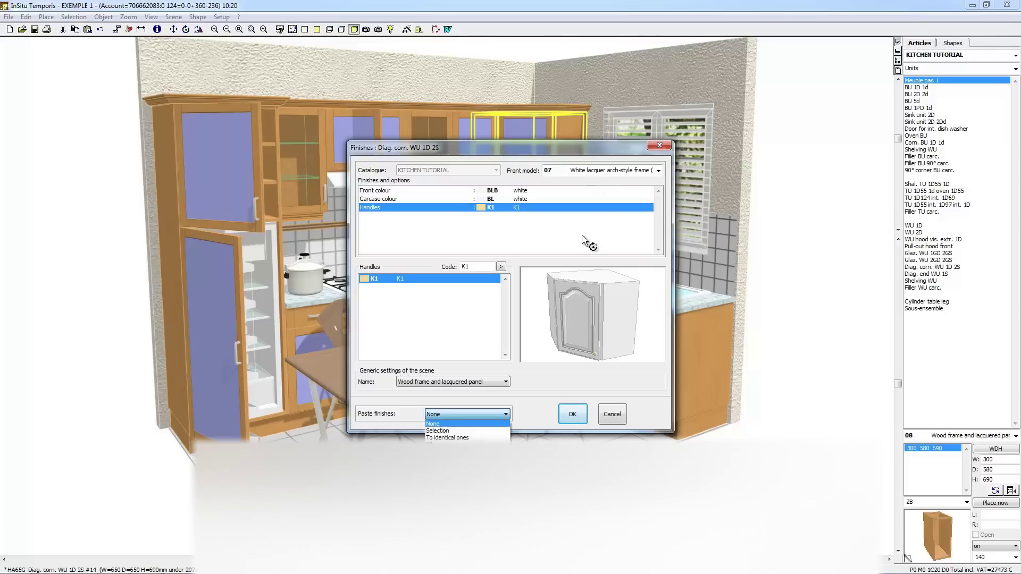
{"action": "key", "text": "Escape"}
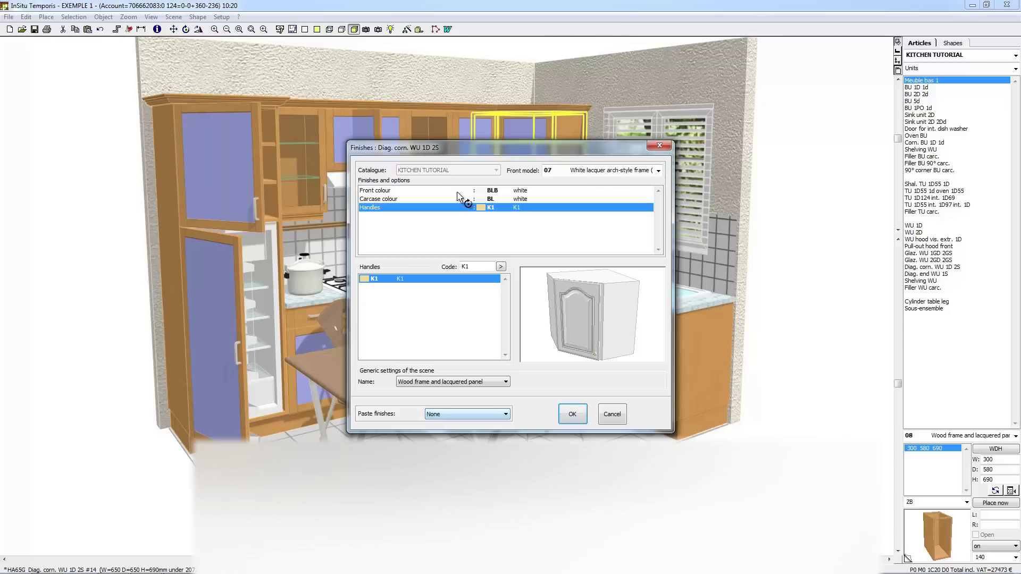
{"action": "key", "text": "alt+Down"}
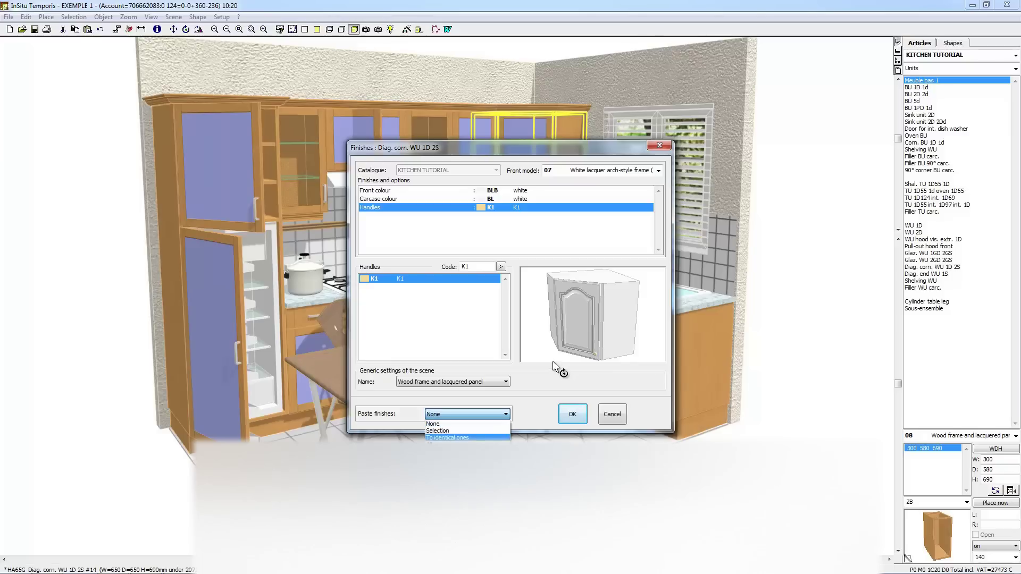
{"action": "key", "text": "End"}
{"action": "key", "text": "Return"}
{"action": "key", "text": "Return"}
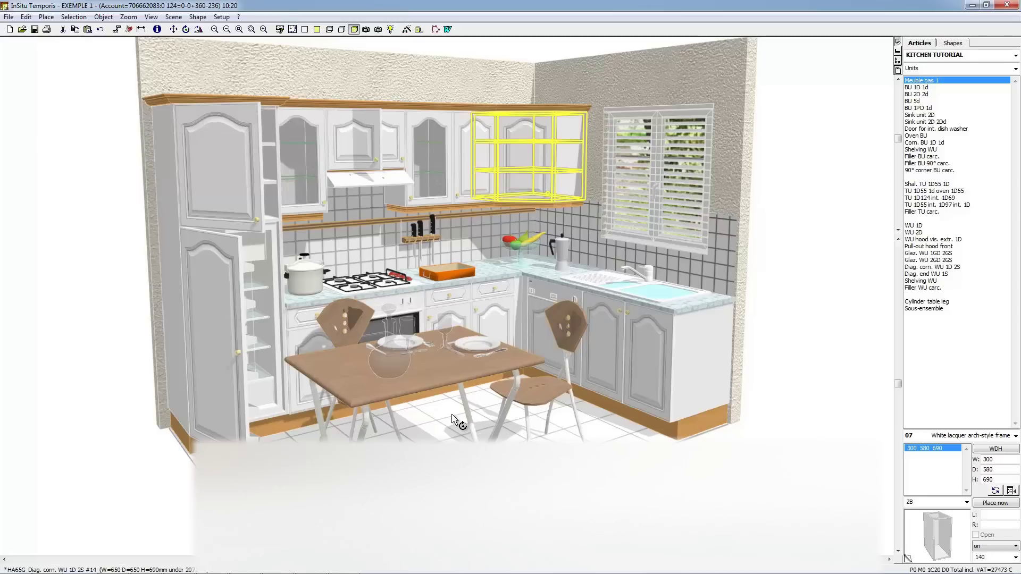
Review the corner unit's 2000 € price details, then open its Special terms dialog
{"action": "key", "text": "alt+o"}
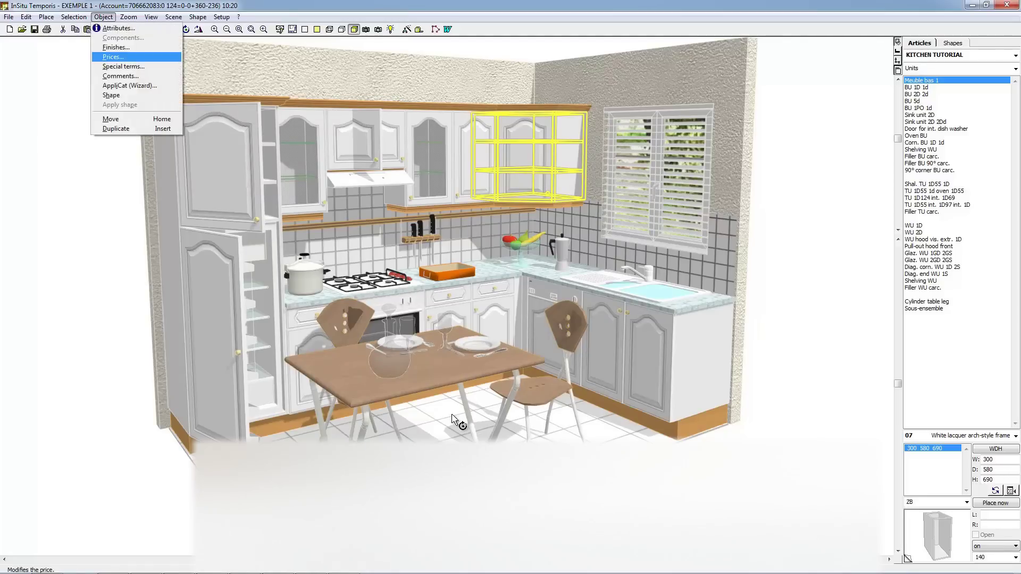
{"action": "key", "text": "Return"}
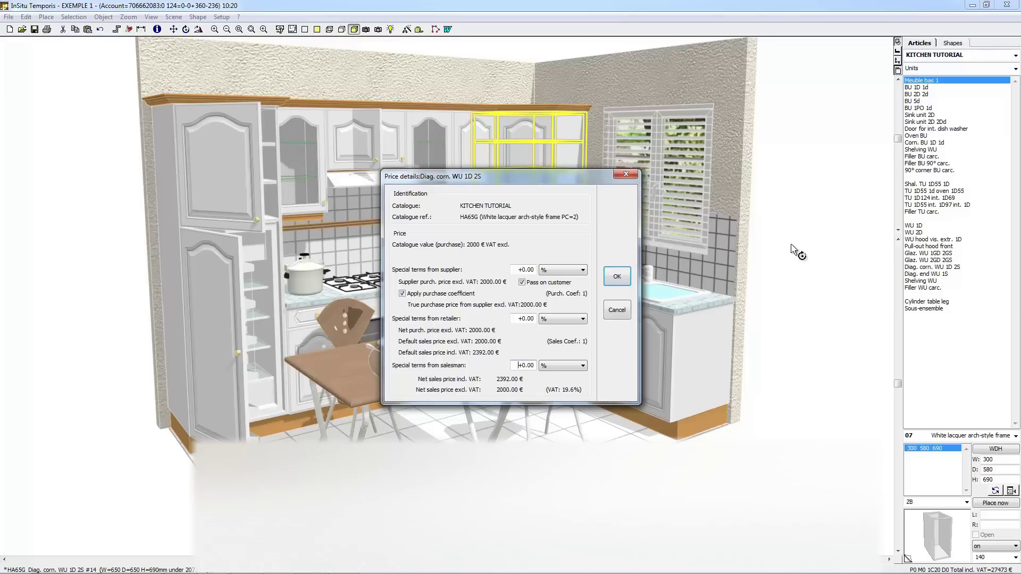
{"action": "key", "text": "Return"}
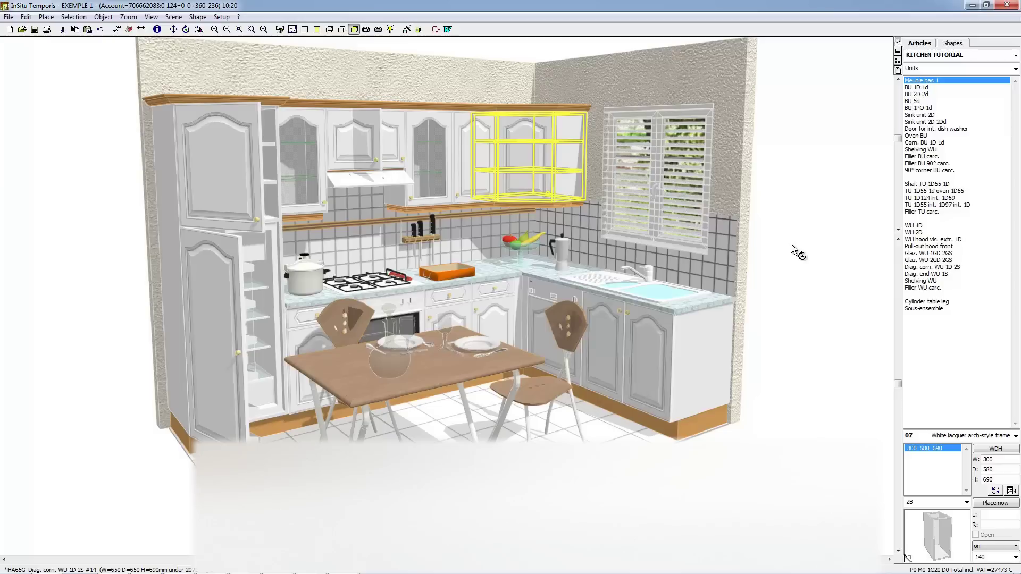
{"action": "left_click", "coordinate": [103, 16]}
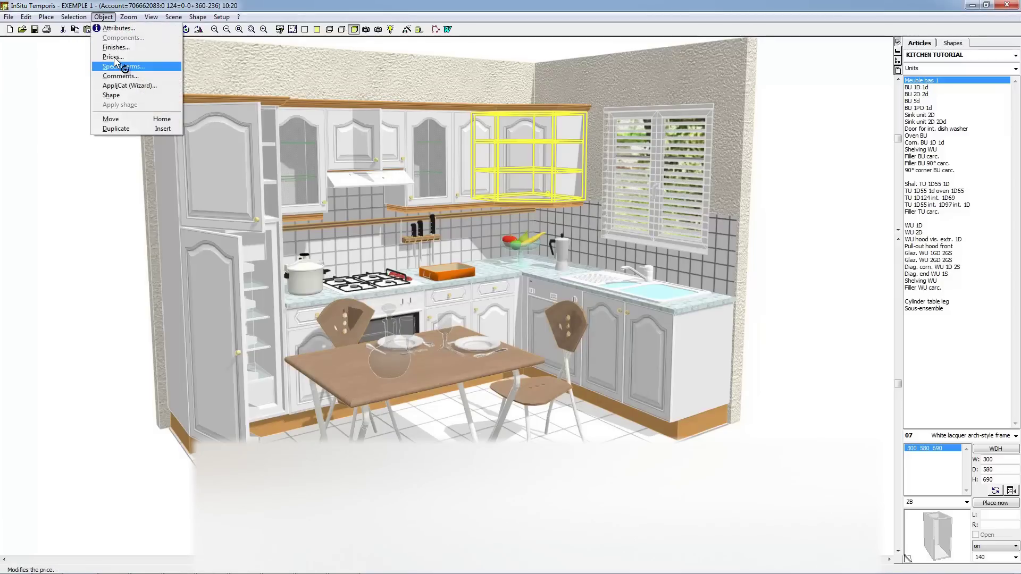
{"action": "left_click", "coordinate": [115, 59]}
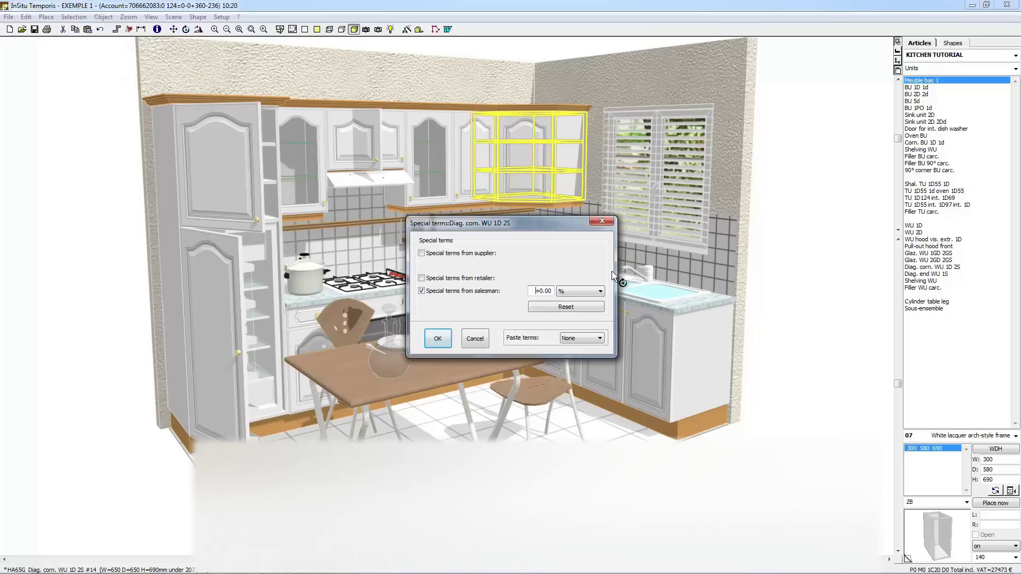